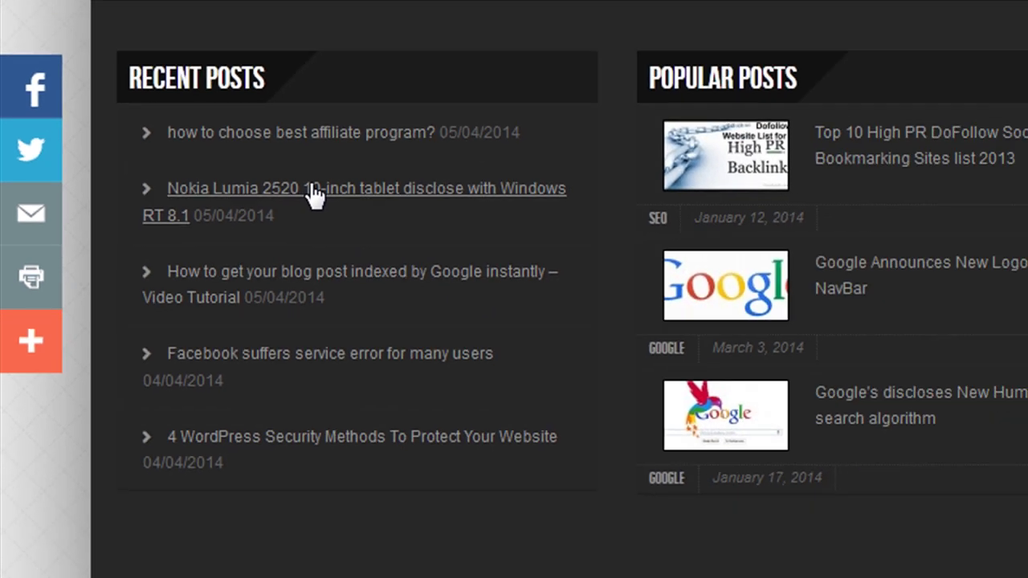
- Open the Nokia Lumia 2520 post and scroll to its About the Author box
click(394, 179)
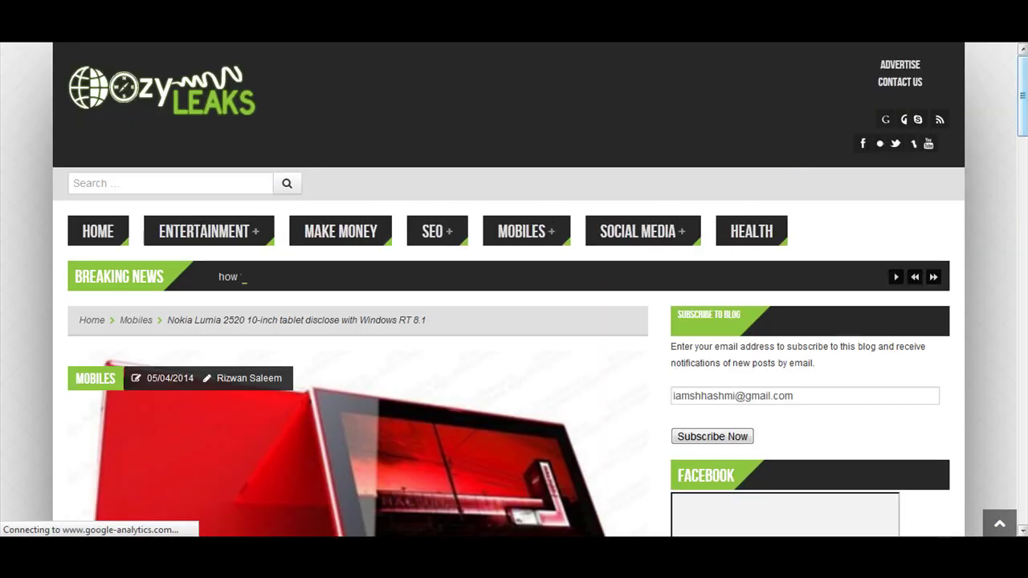
drag(1022, 112, 1013, 265)
scroll(1013, 265, down, 10)
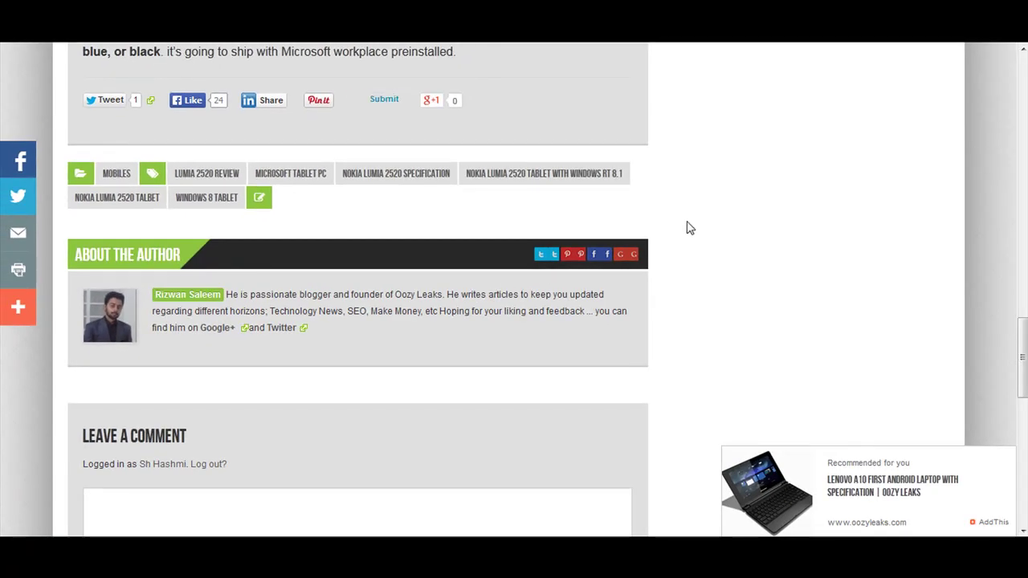
scroll(429, 225, up, 3)
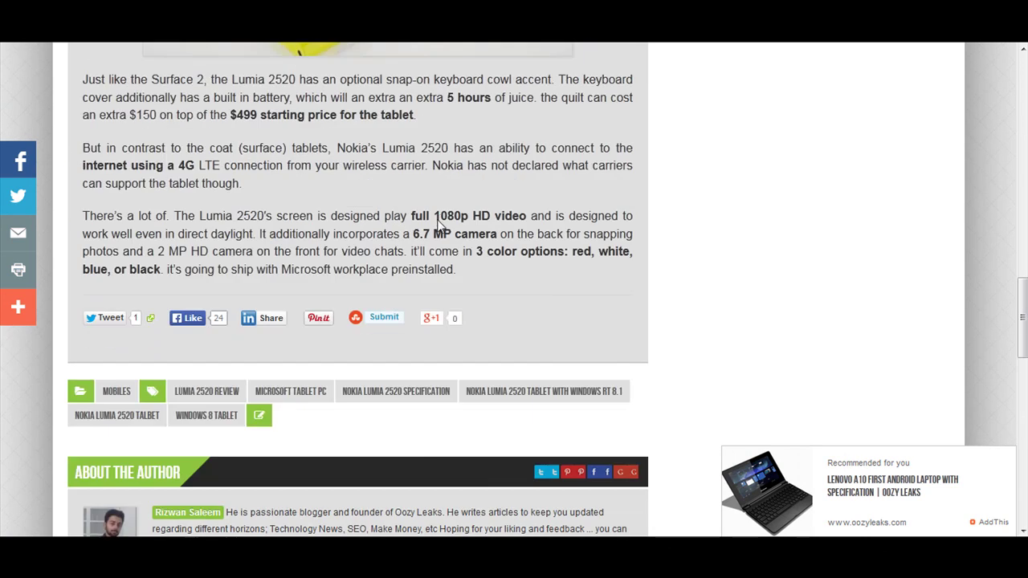
scroll(434, 226, up, 5)
scroll(438, 226, up, 5)
scroll(438, 226, up, 1)
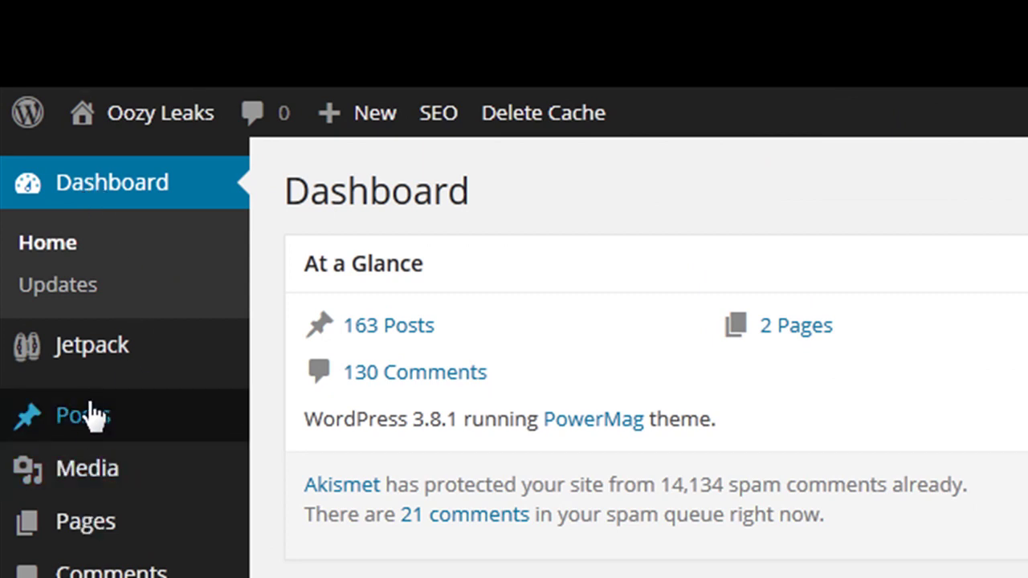
mouse_move(40, 201)
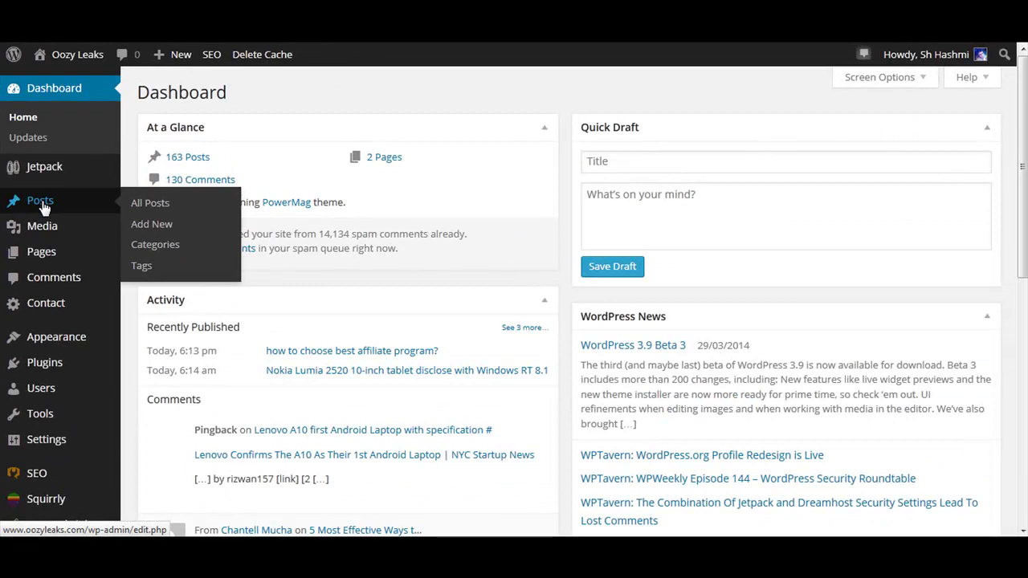
- Open All Posts and scroll down to the Nokia Lumia 2520 row
click(235, 255)
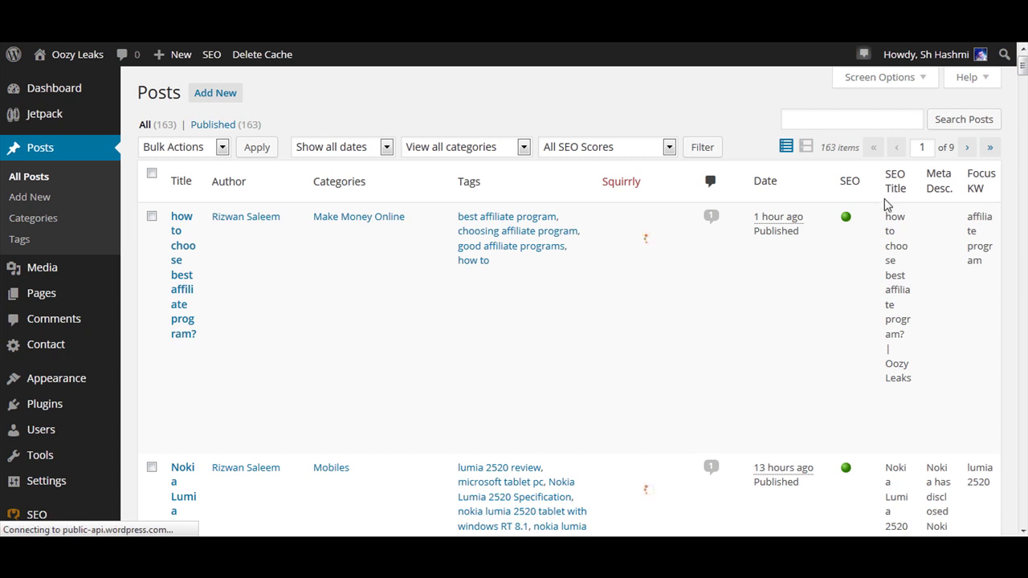
scroll(877, 217, down, 1)
scroll(860, 229, down, 1)
scroll(819, 252, down, 1)
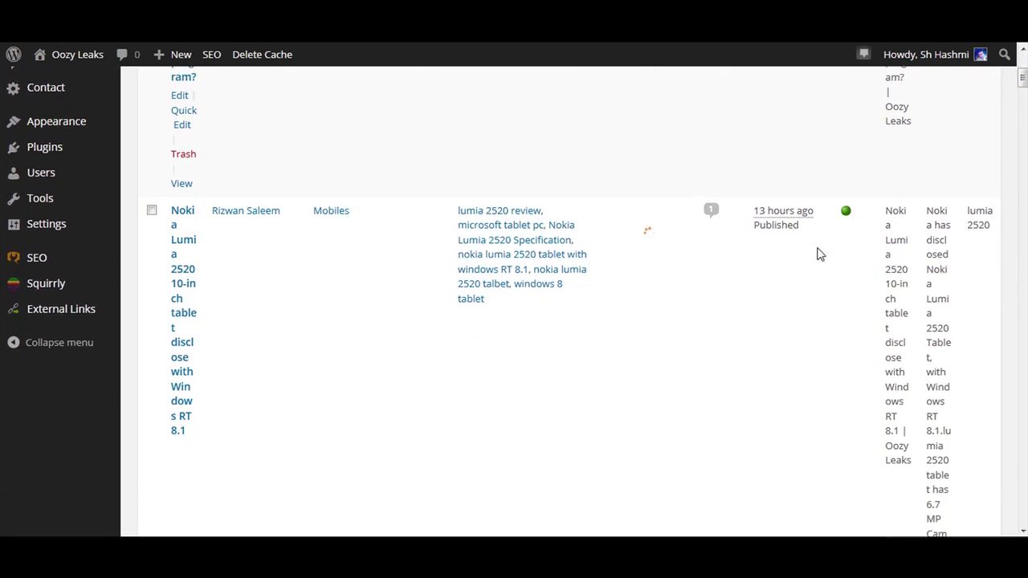
scroll(664, 348, up, 3)
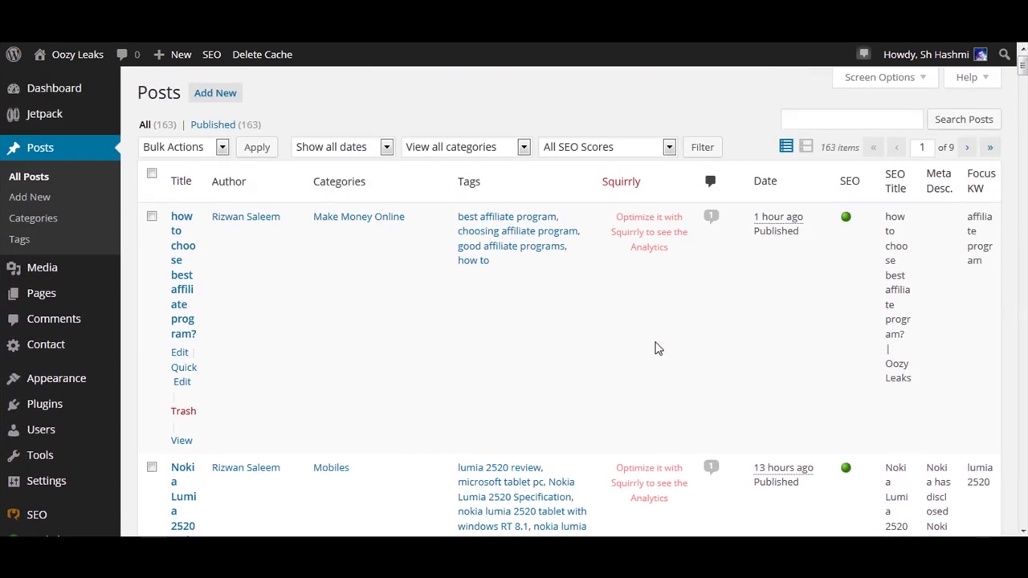
scroll(657, 348, down, 3)
scroll(656, 348, down, 2)
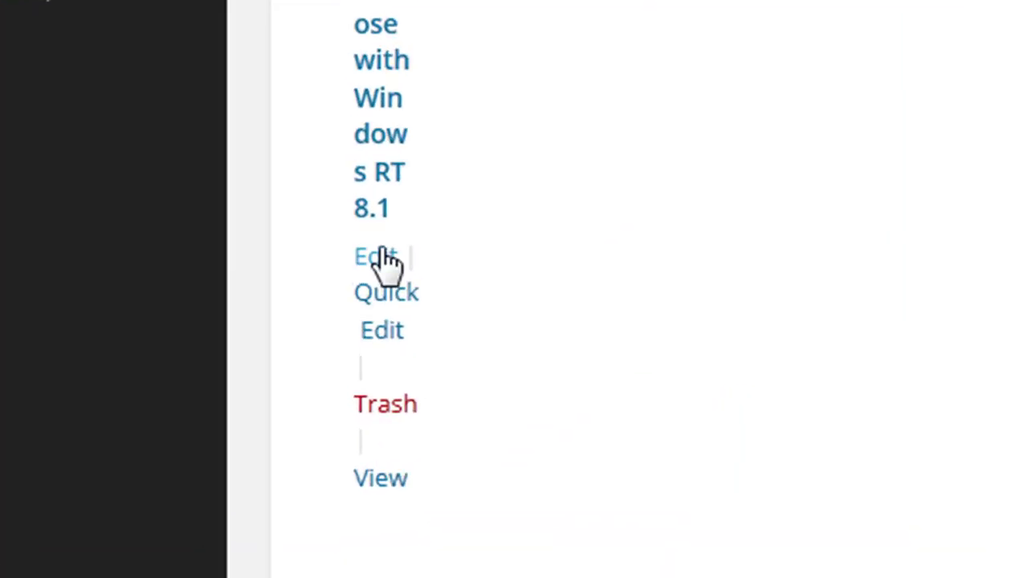
- Open the Nokia Lumia 2520 post for editing and look through the Edit Post page
click(383, 265)
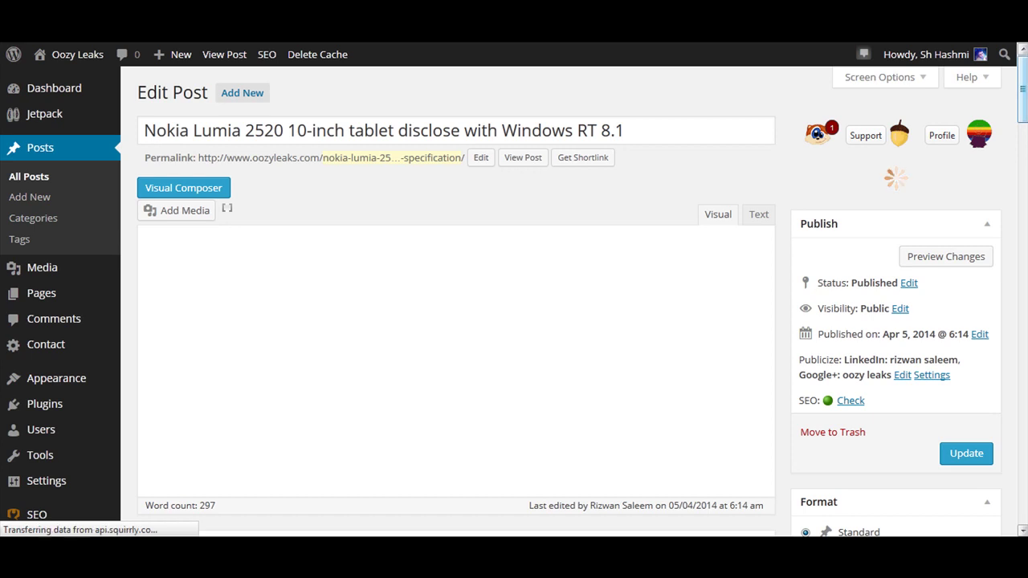
scroll(456, 321, down, 1)
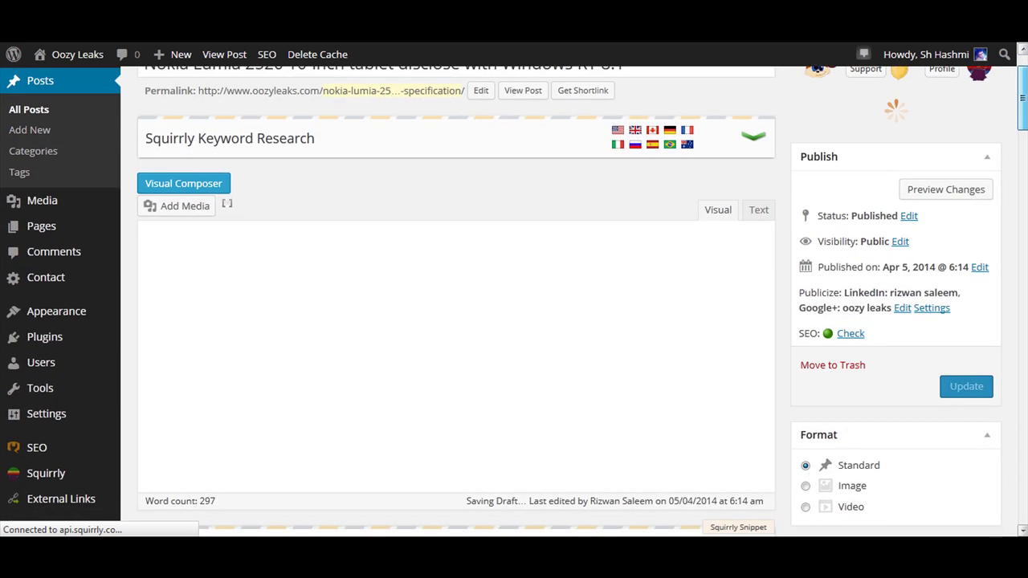
scroll(456, 321, down, 5)
scroll(456, 321, down, 3)
scroll(456, 321, down, 3)
scroll(456, 321, down, 3)
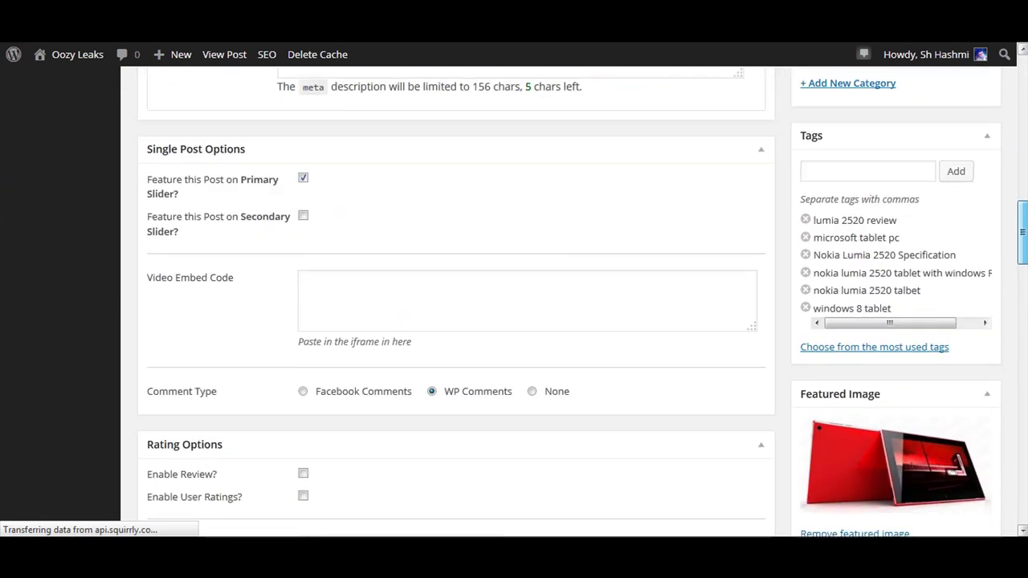
scroll(456, 322, down, 2)
scroll(457, 321, down, 3)
scroll(456, 322, down, 2)
scroll(457, 321, down, 2)
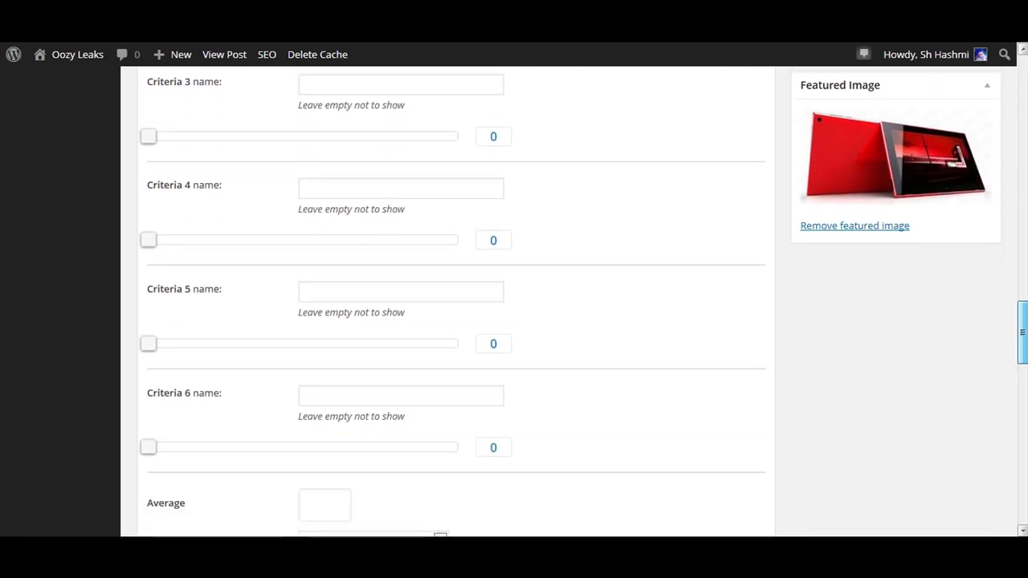
scroll(457, 321, down, 3)
scroll(456, 322, down, 2)
scroll(456, 321, down, 3)
scroll(456, 321, down, 1)
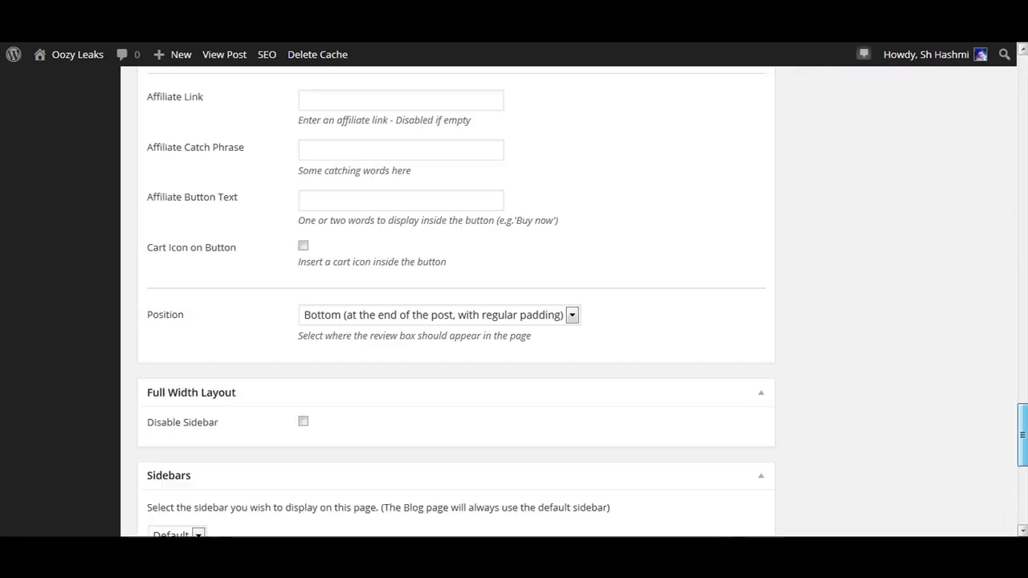
scroll(456, 322, up, 3)
scroll(457, 321, up, 5)
scroll(456, 321, up, 10)
scroll(456, 322, up, 10)
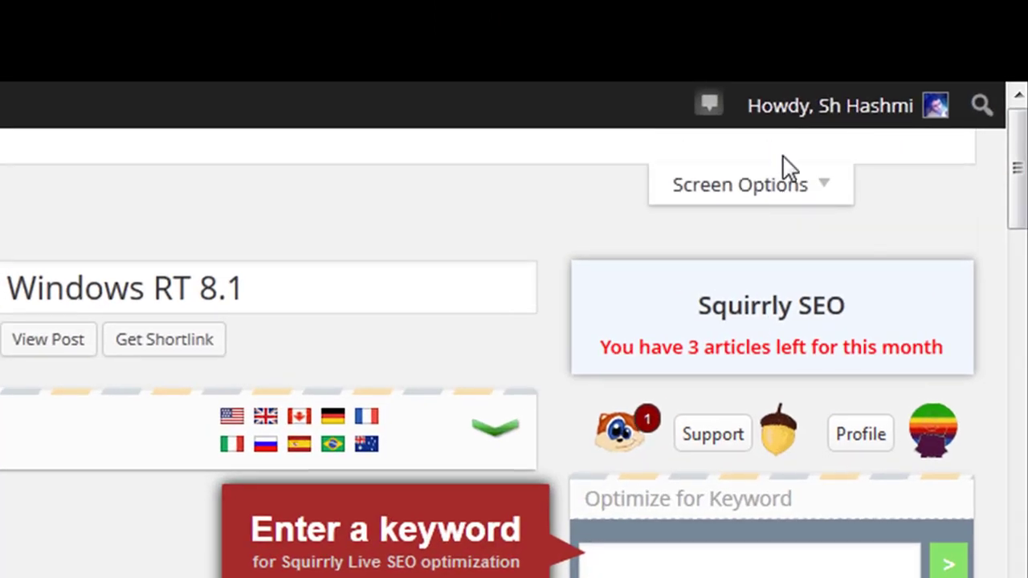
- Enable the Author panel in Screen Options and scroll down to the Author box
click(787, 161)
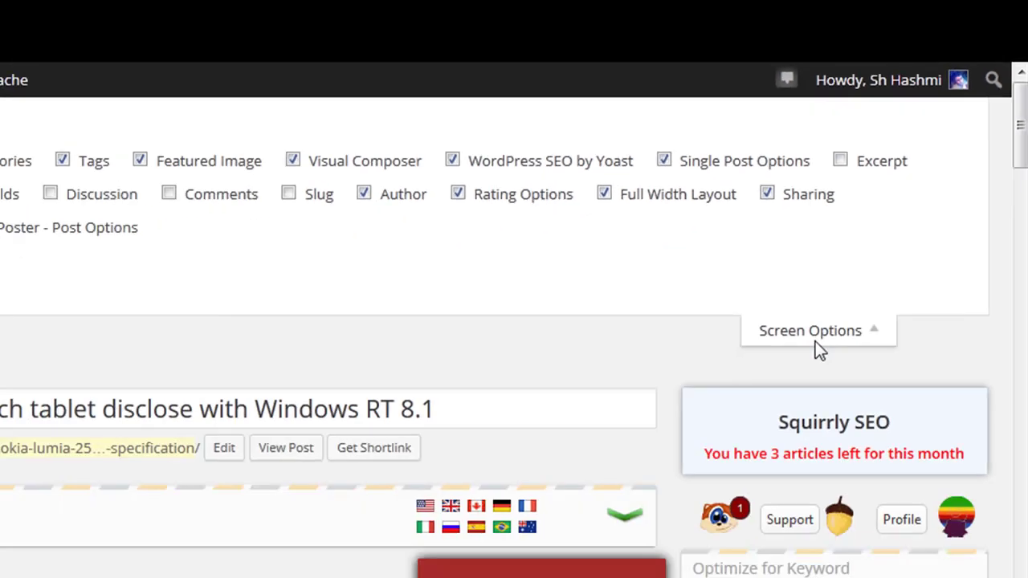
click(747, 454)
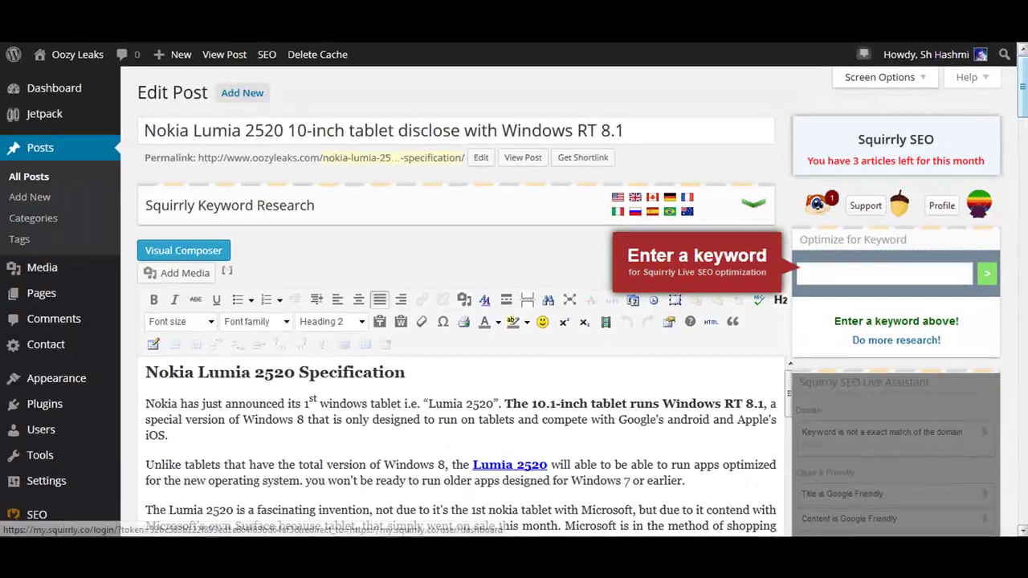
scroll(514, 321, down, 2)
scroll(514, 321, down, 3)
scroll(514, 321, down, 3)
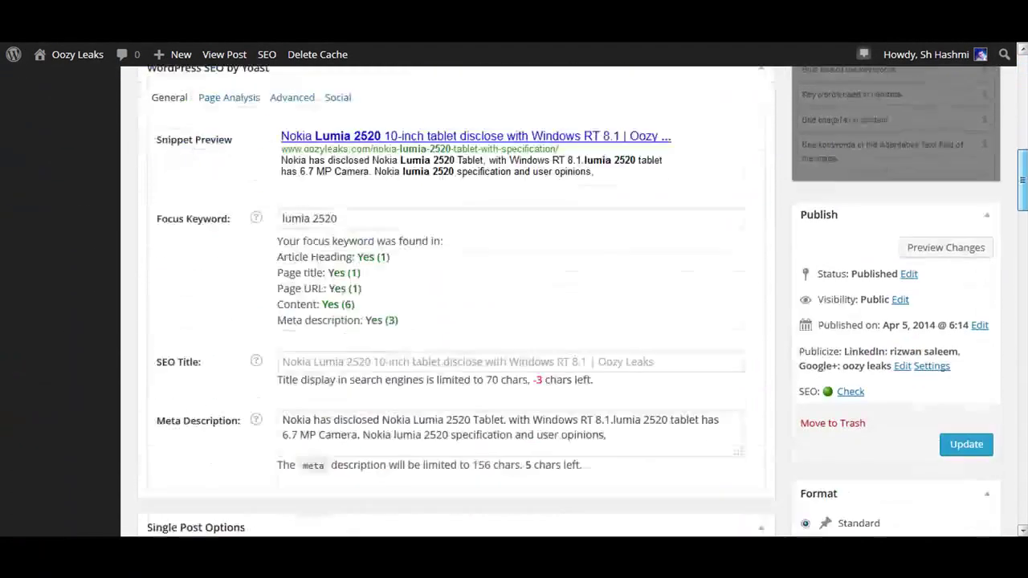
scroll(514, 321, down, 3)
scroll(514, 322, down, 2)
scroll(514, 321, down, 1)
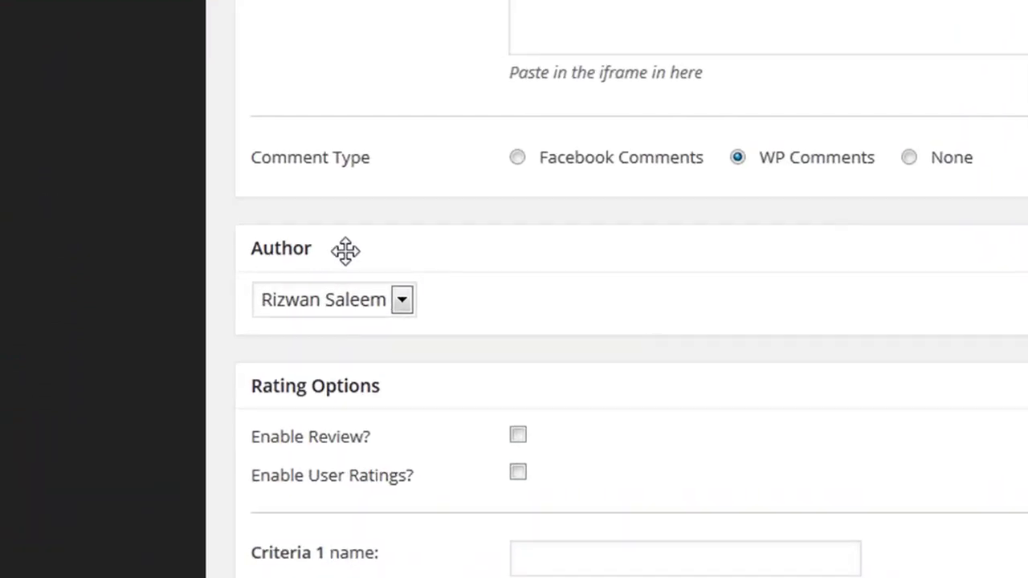
click(360, 258)
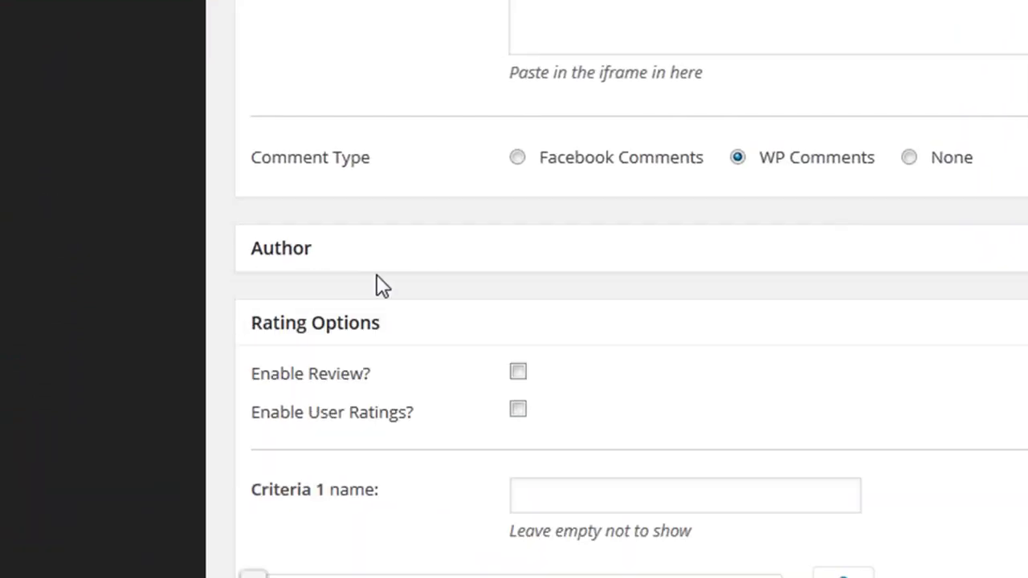
- Choose the signed-in user as the Nokia post's author in the Author box
click(391, 241)
click(400, 299)
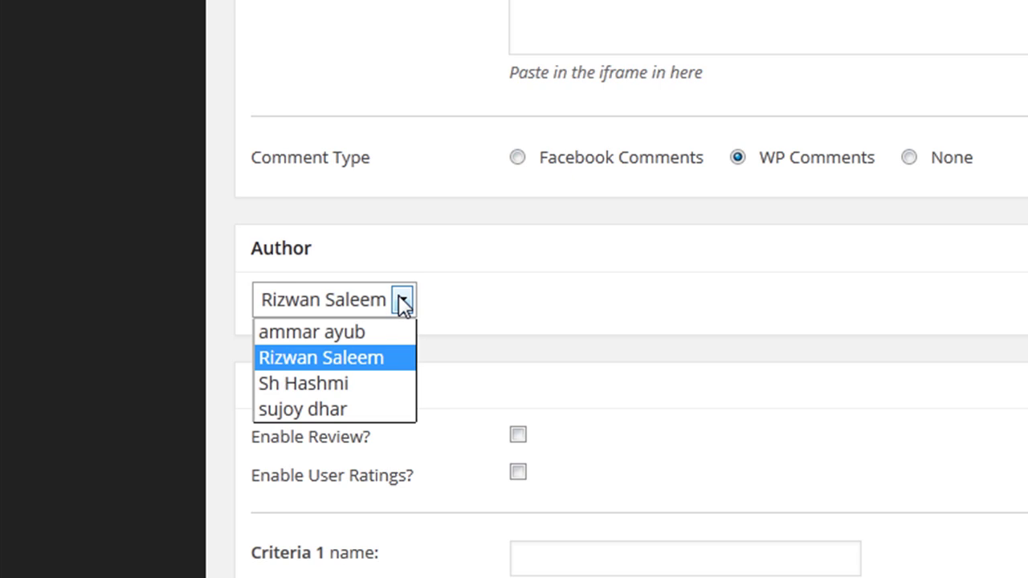
click(353, 383)
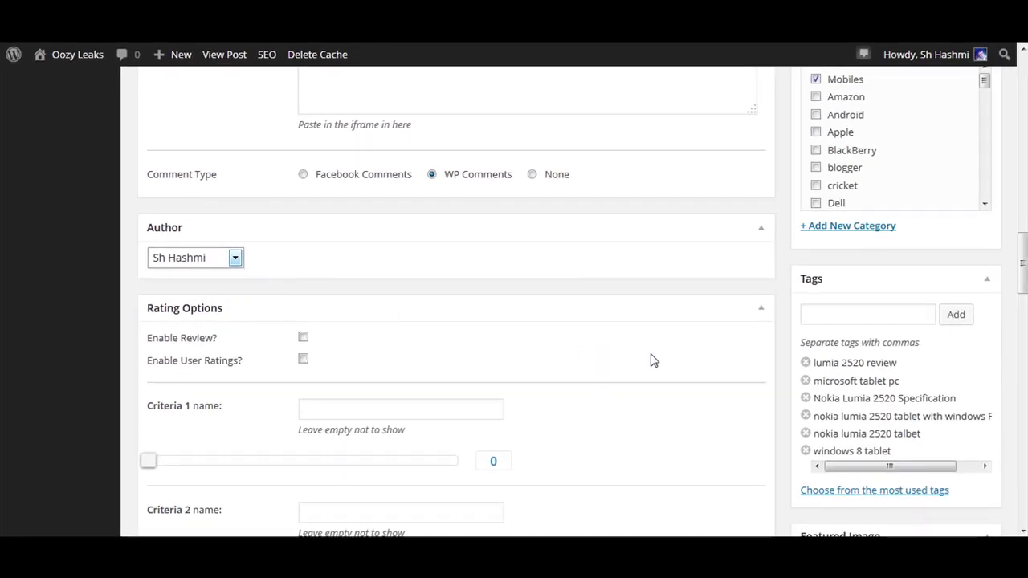
scroll(653, 361, up, 3)
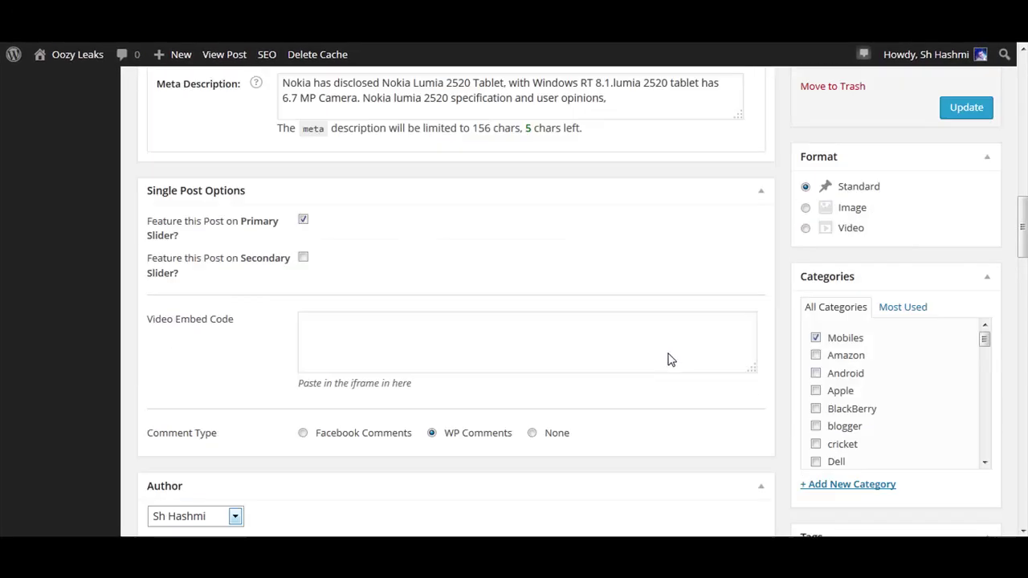
scroll(665, 353, up, 2)
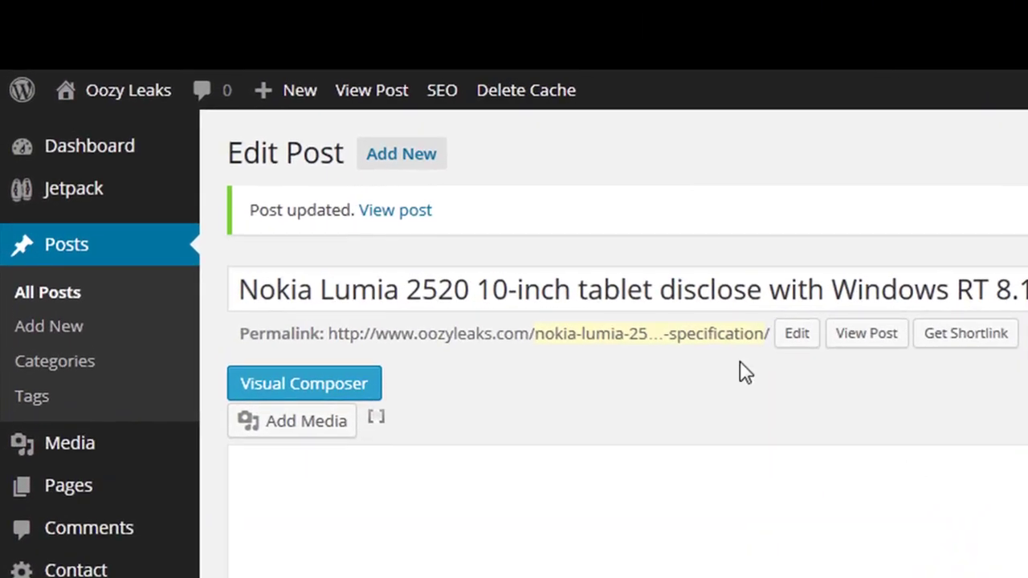
right_click(409, 213)
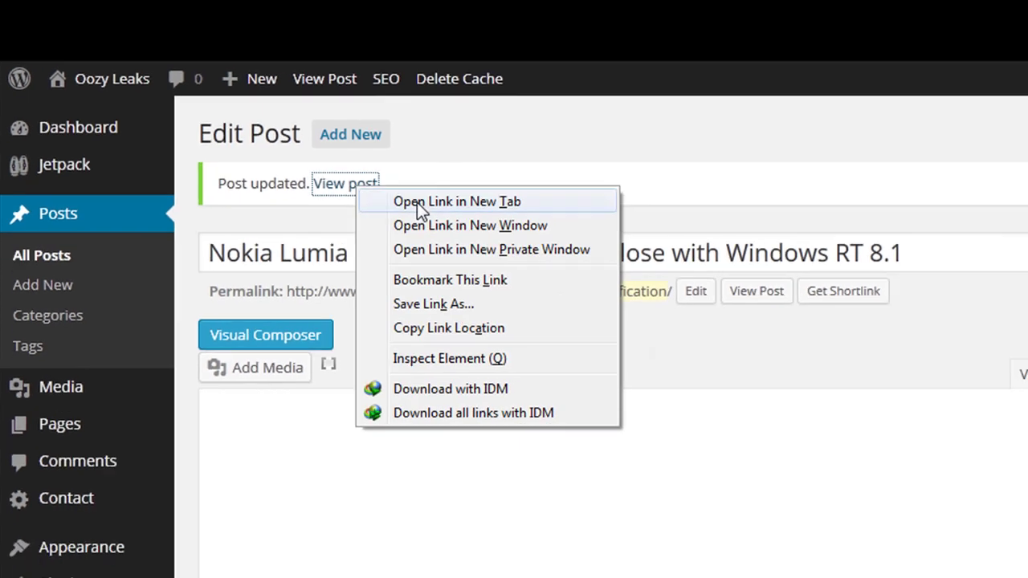
click(417, 202)
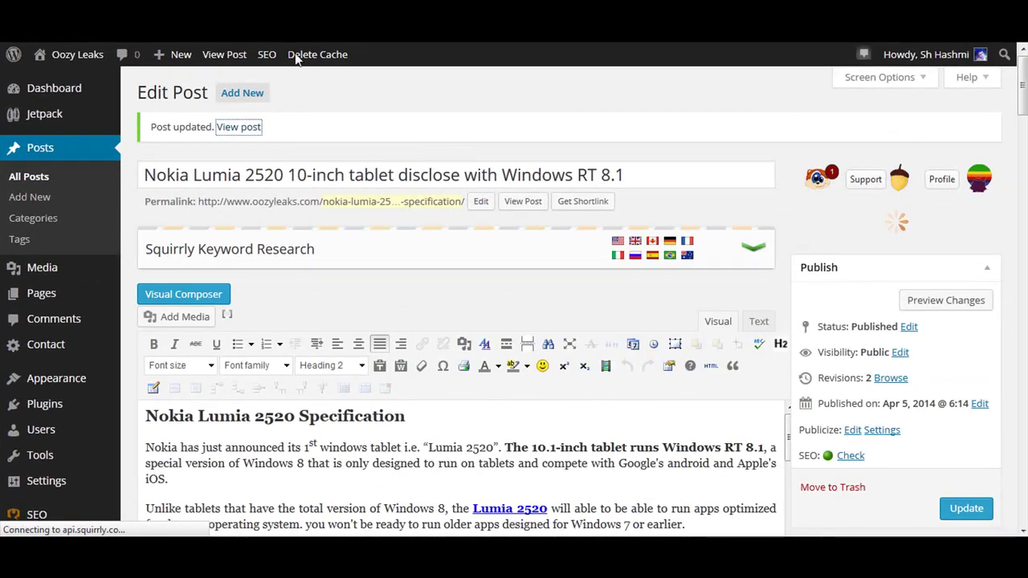
click(295, 56)
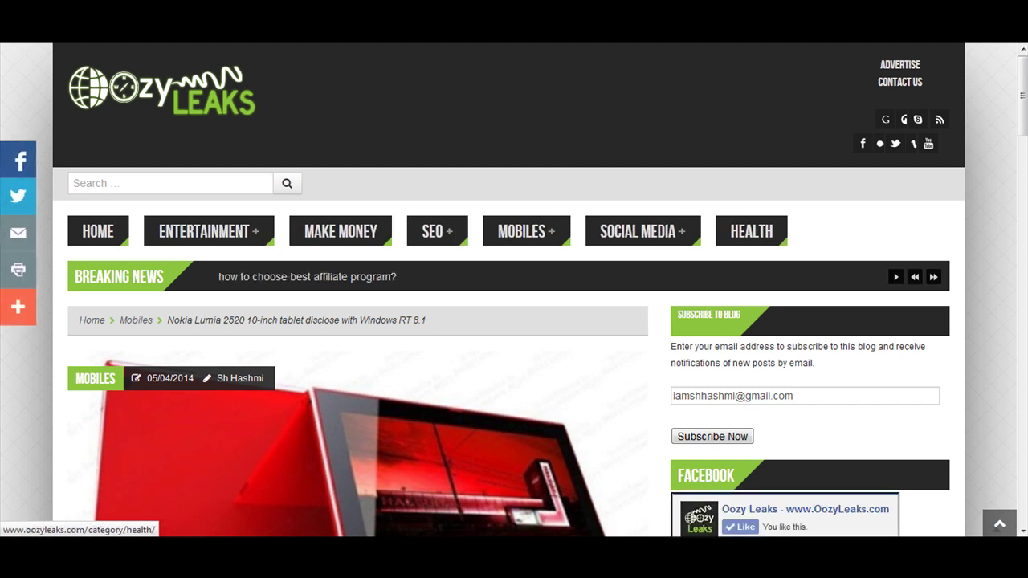
drag(1018, 94, 1014, 359)
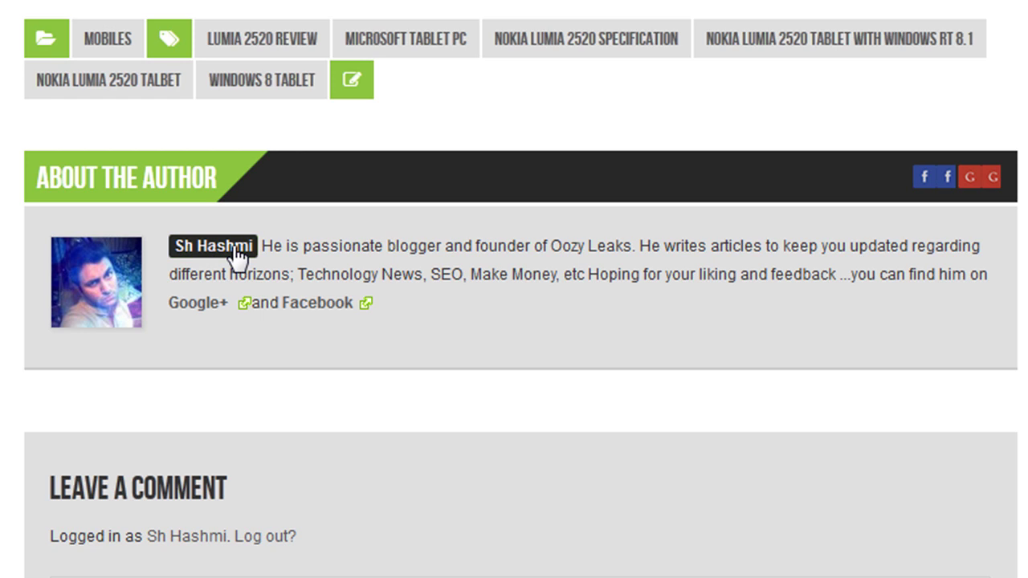
mouse_move(100, 279)
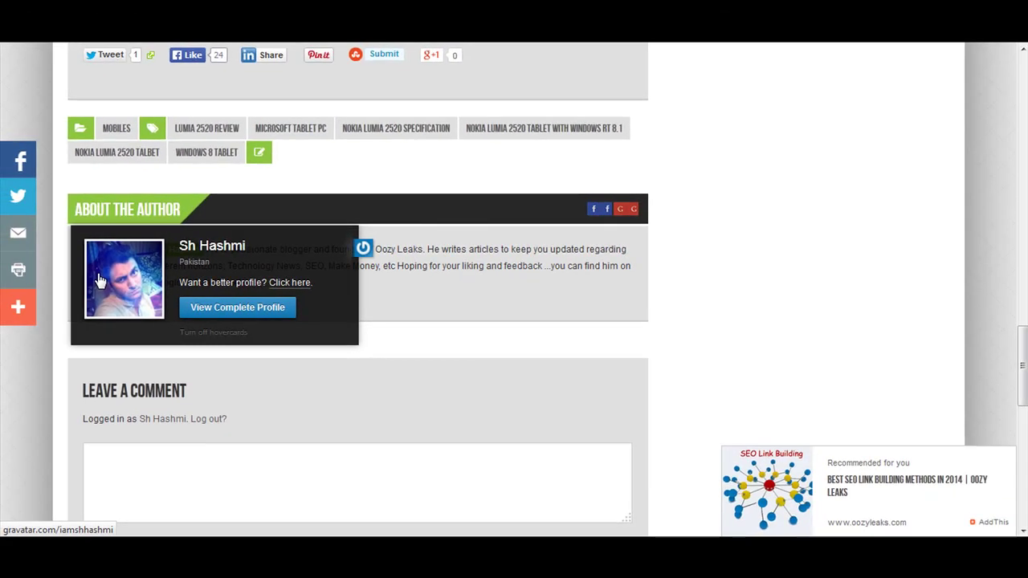
scroll(734, 291, up, 1)
scroll(734, 292, up, 5)
scroll(733, 287, up, 7)
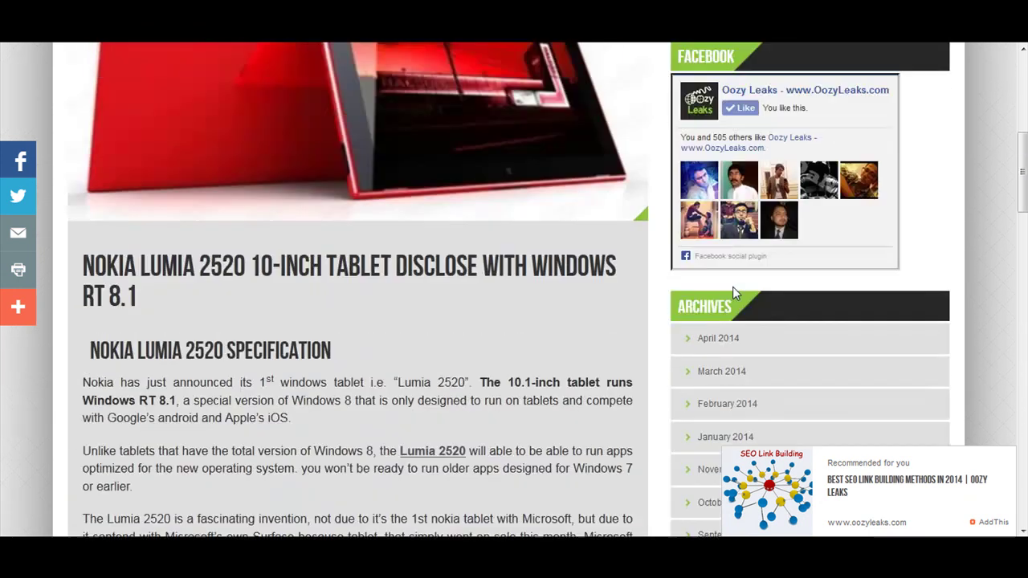
scroll(732, 287, up, 3)
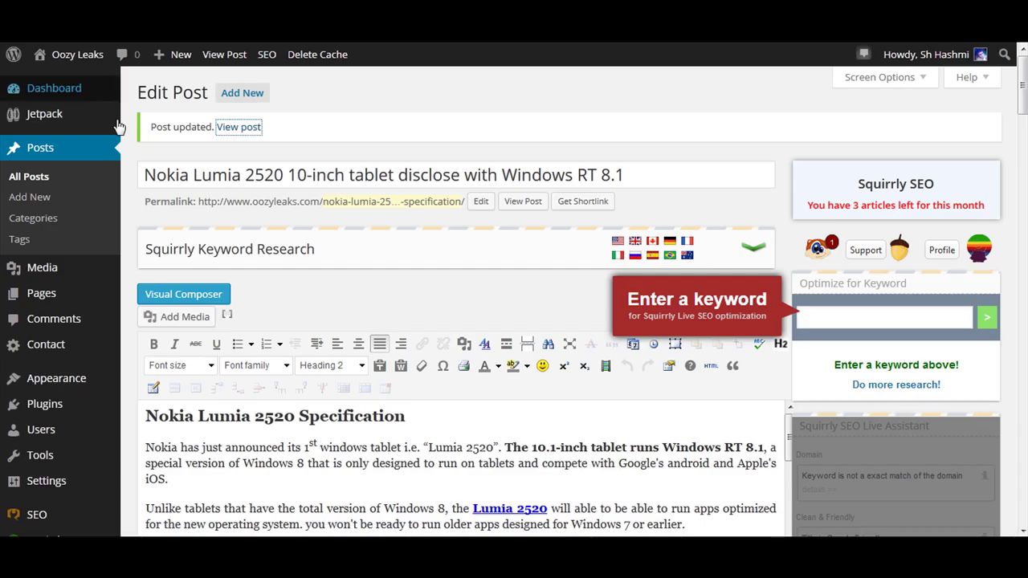
- Return to All Posts and move to page 2 of the list
click(36, 155)
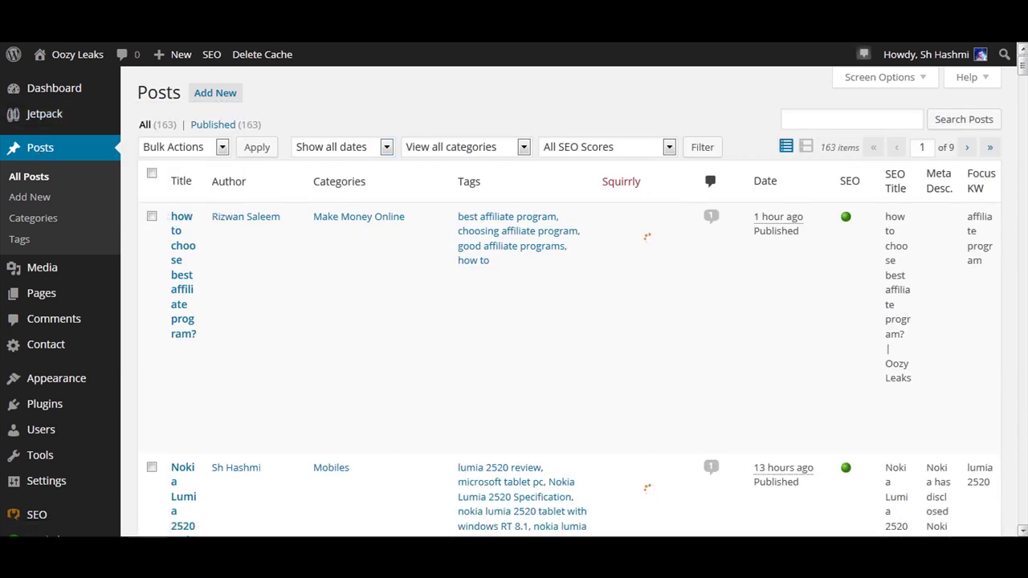
click(970, 153)
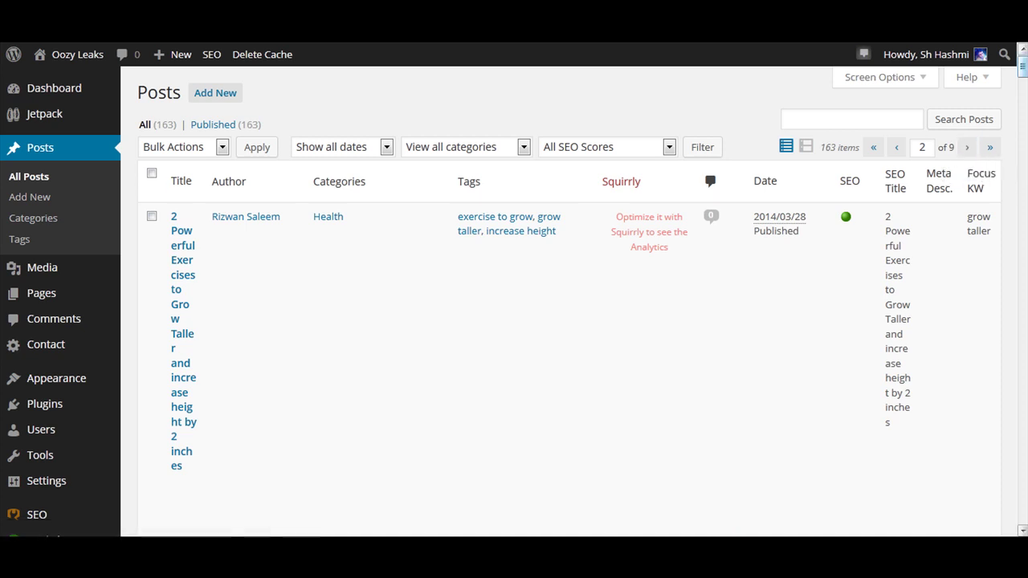
scroll(647, 398, down, 1)
scroll(647, 398, down, 4)
scroll(647, 398, down, 4)
scroll(647, 397, down, 4)
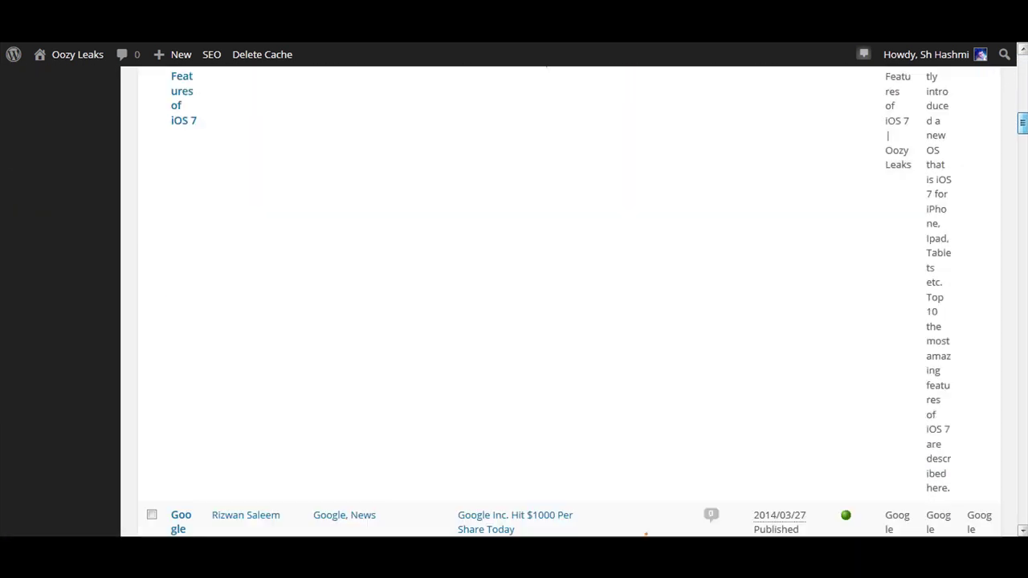
scroll(647, 398, down, 5)
scroll(647, 398, down, 4)
scroll(647, 398, down, 4)
scroll(648, 398, down, 3)
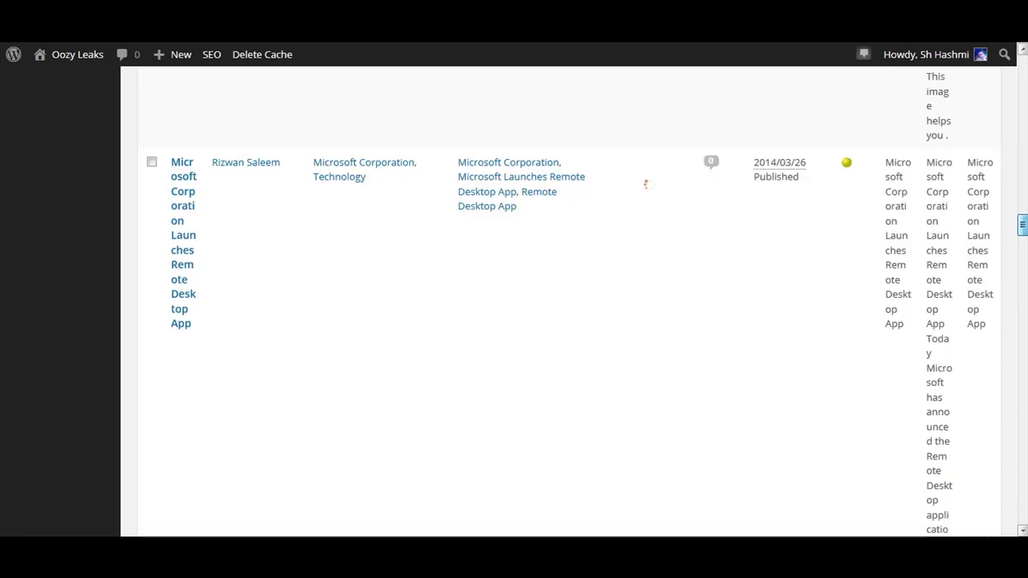
scroll(648, 398, down, 3)
scroll(647, 397, down, 4)
scroll(648, 397, down, 4)
scroll(647, 397, down, 4)
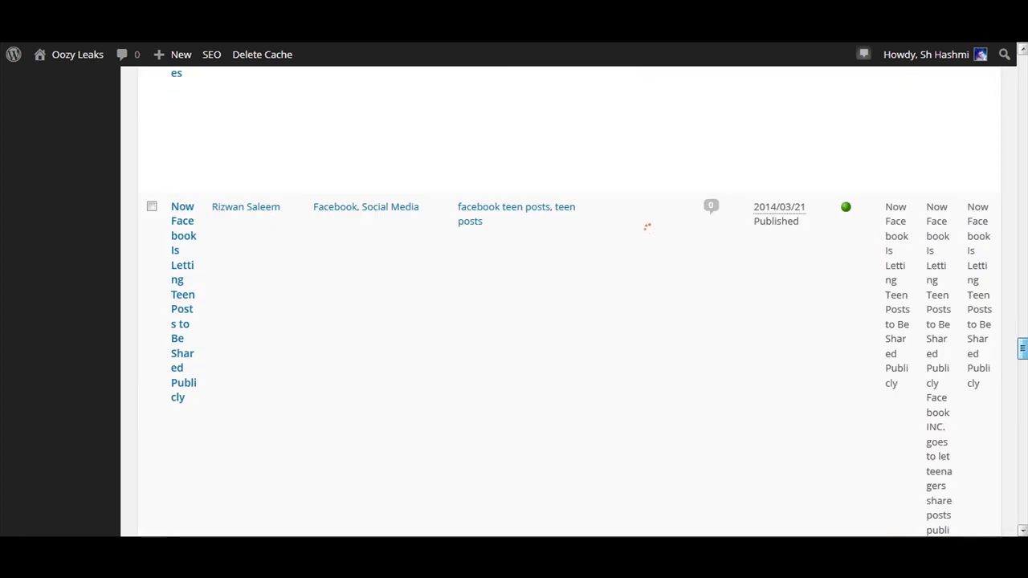
scroll(647, 226, up, 4)
scroll(647, 226, up, 4)
scroll(647, 226, up, 4)
scroll(647, 226, up, 4)
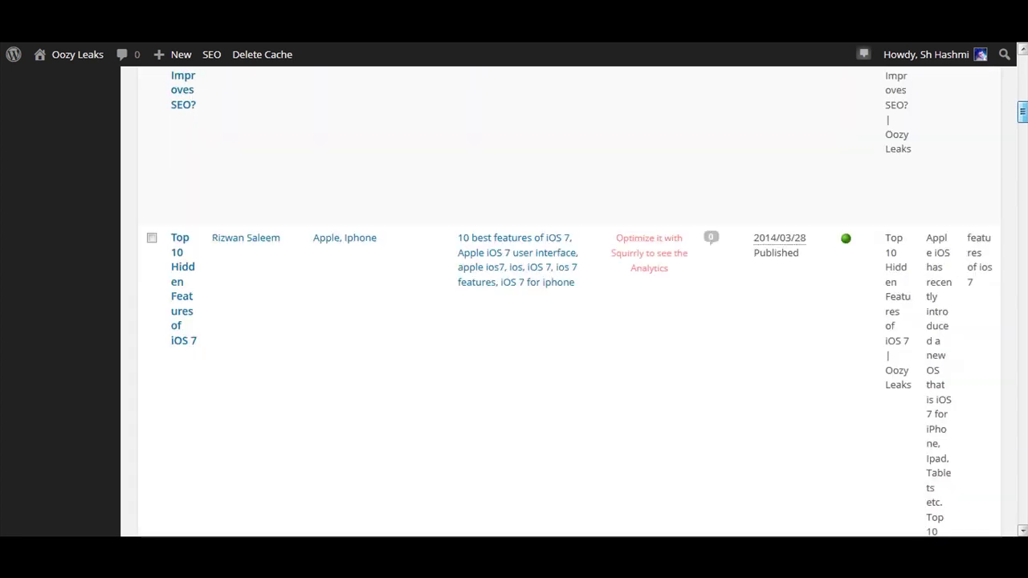
scroll(688, 241, up, 4)
scroll(688, 241, up, 4)
scroll(689, 241, up, 1)
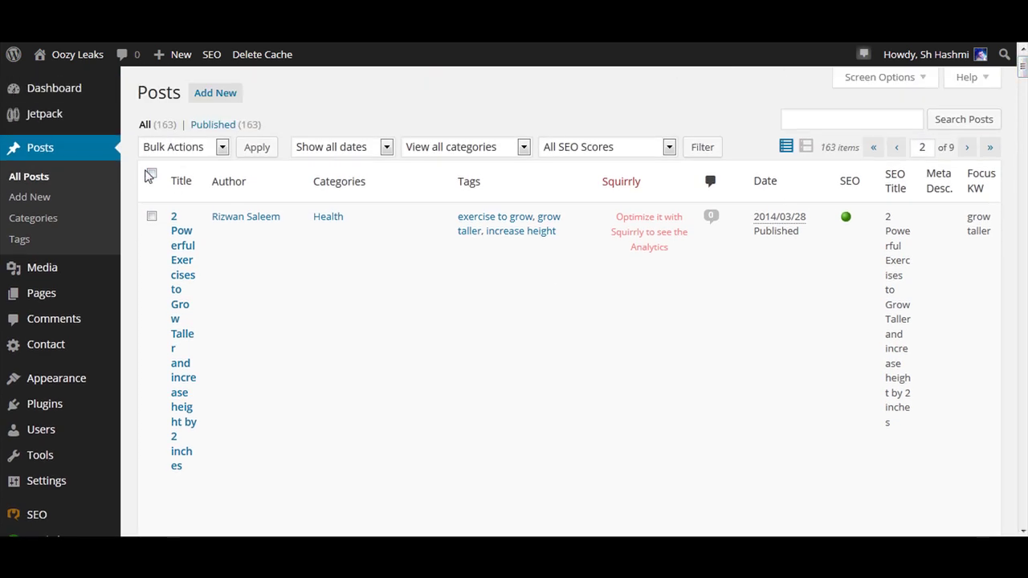
- Bulk edit the checked page-2 posts, picking the logged-in user as their author
click(200, 152)
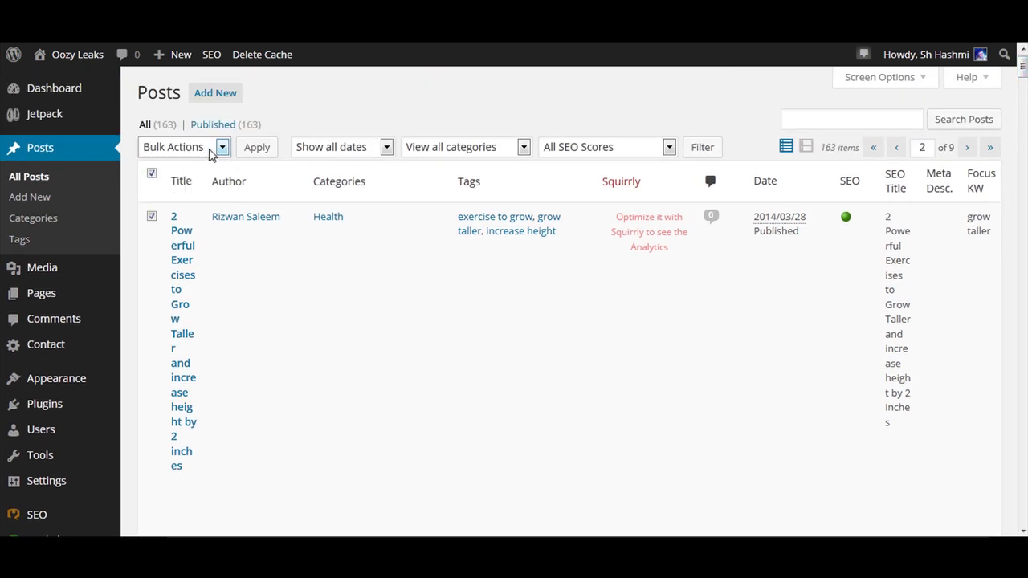
click(193, 153)
click(177, 178)
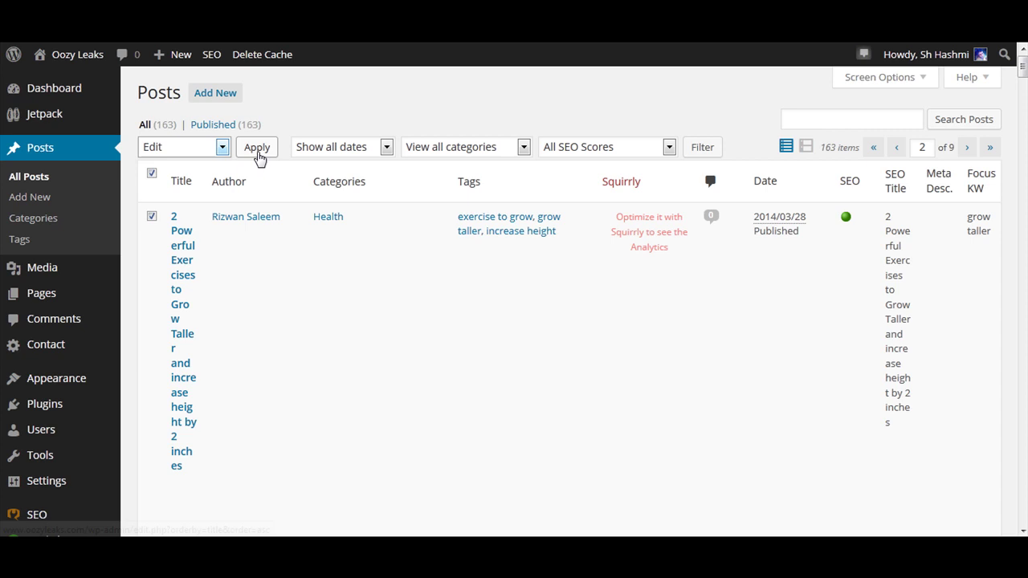
click(257, 153)
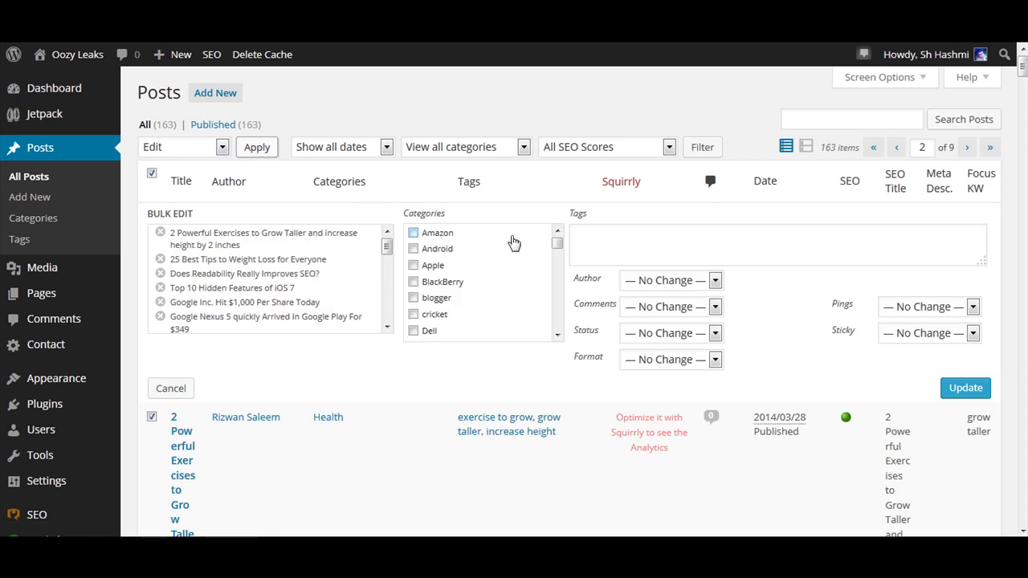
click(682, 283)
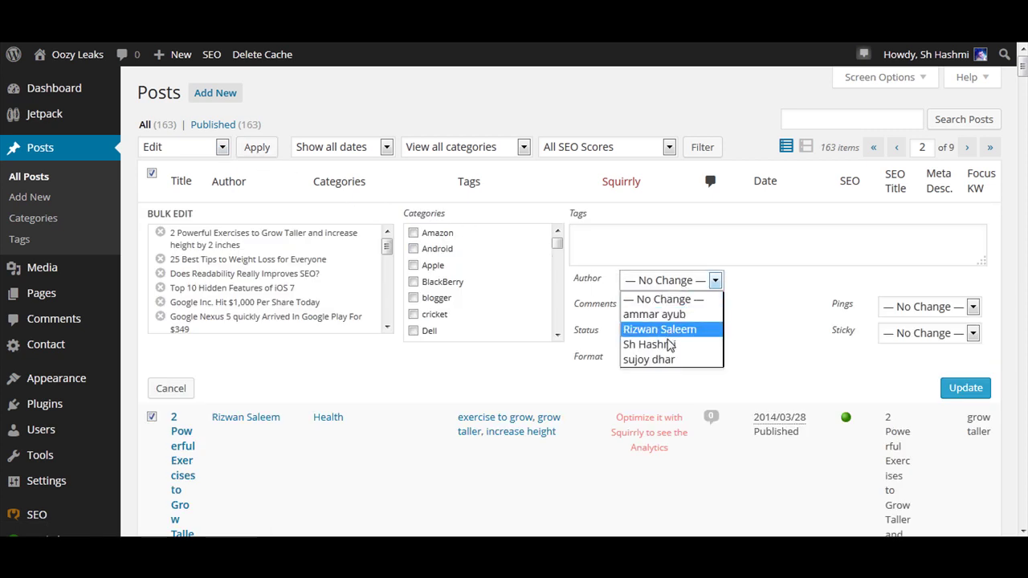
click(665, 347)
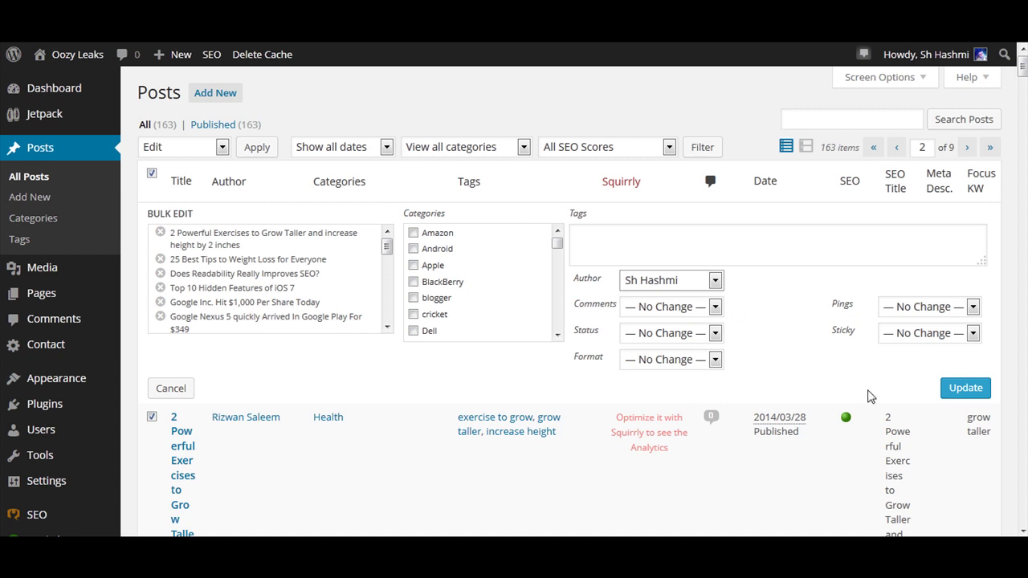
- Save the author change for the 20 page-2 posts and move to page 3
click(972, 389)
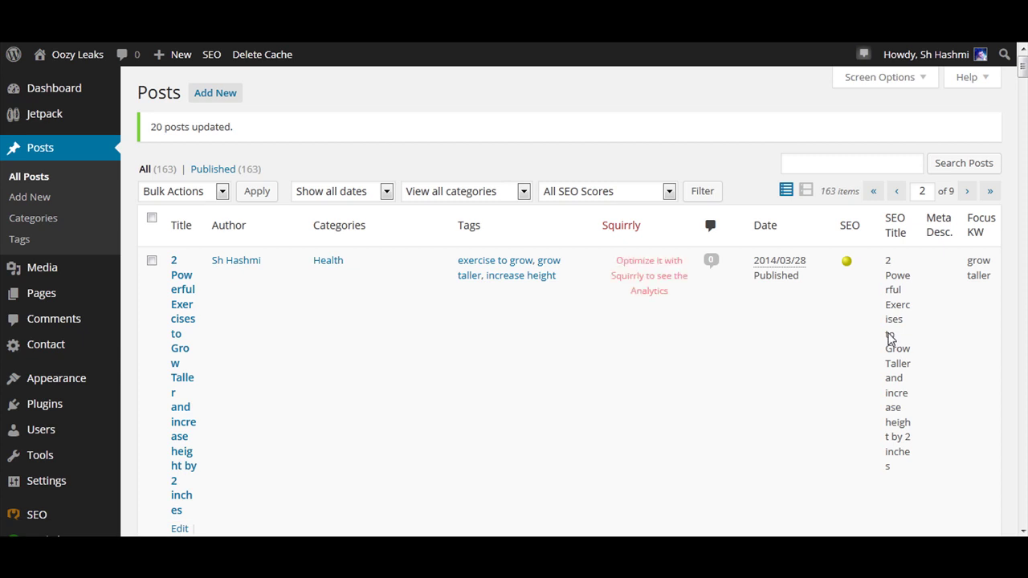
click(967, 196)
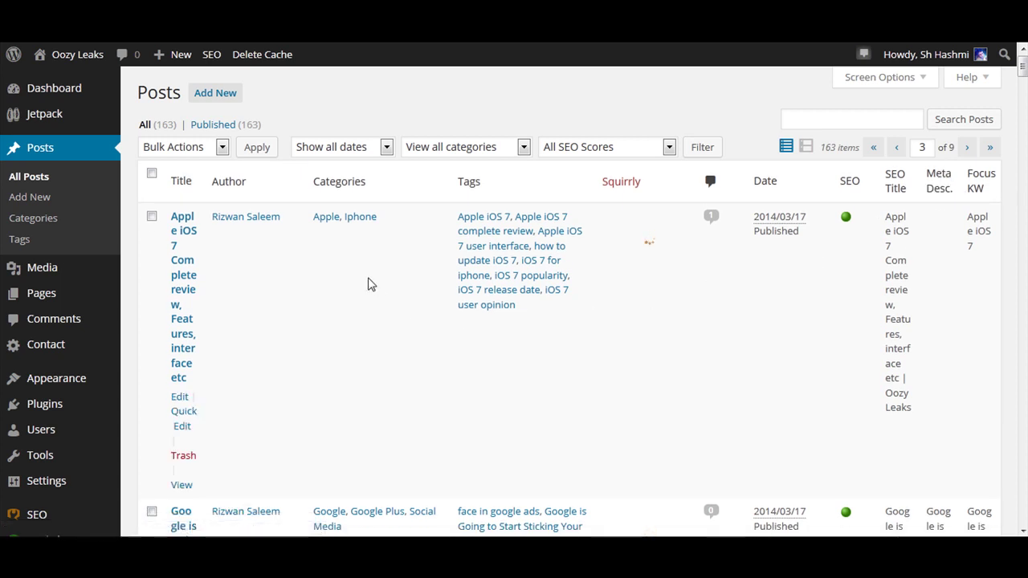
- Tick the Google faces in ads, backlinks, Apple iOS 7 crashes and SmallSeoTools posts
scroll(358, 278, down, 3)
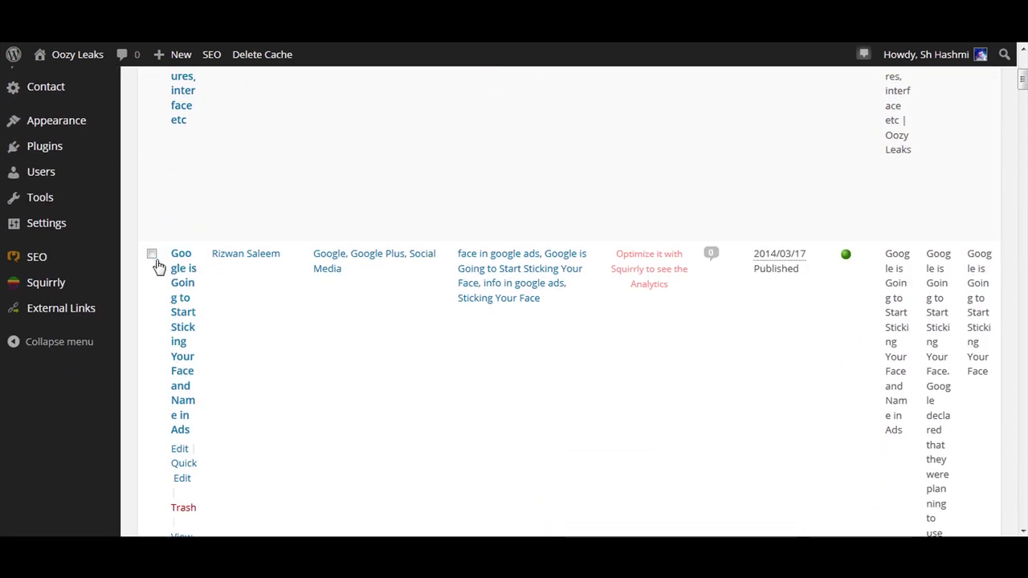
click(152, 253)
scroll(289, 309, down, 6)
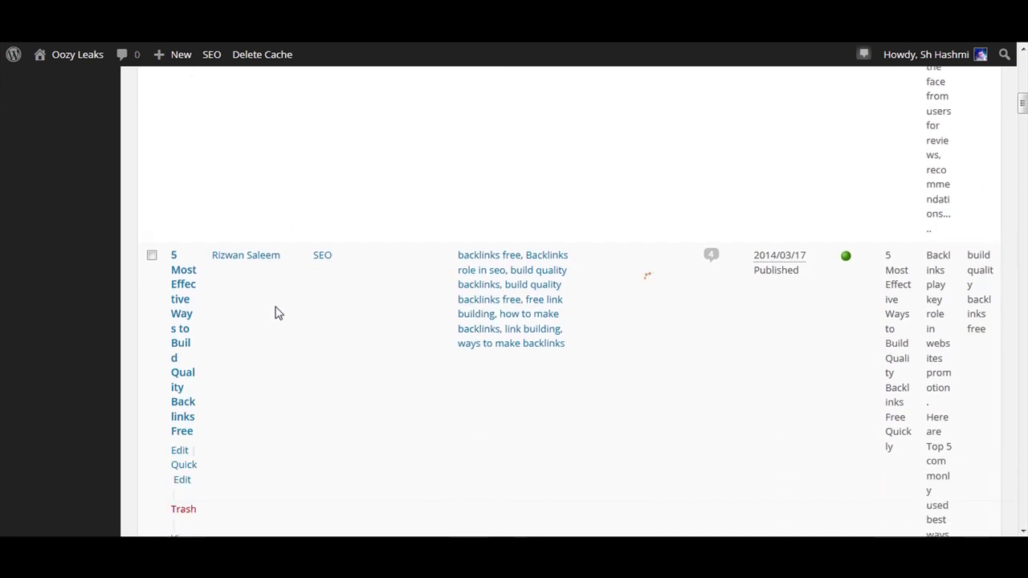
click(152, 221)
scroll(217, 297, down, 4)
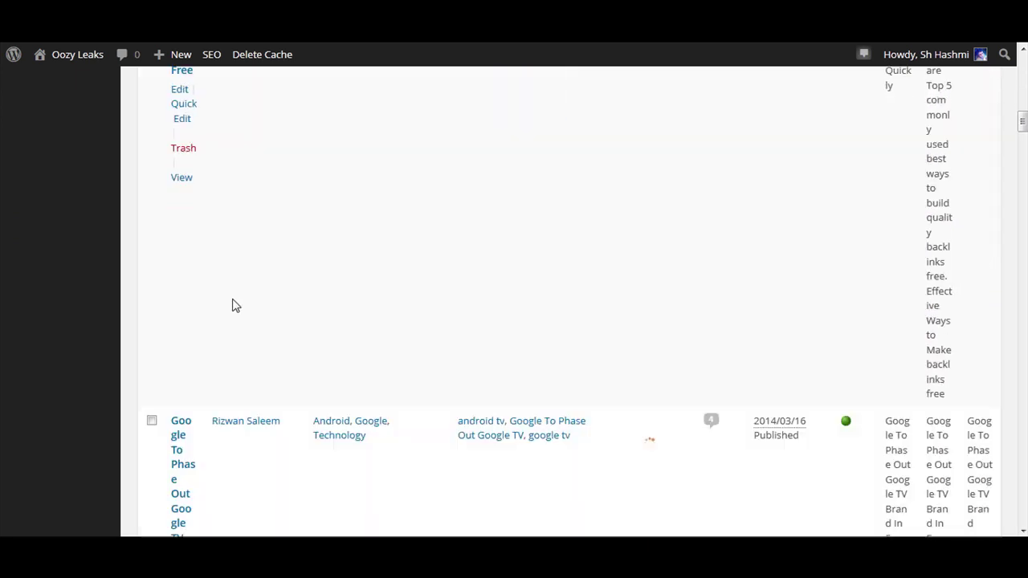
scroll(232, 303, down, 2)
scroll(233, 305, down, 1)
scroll(232, 304, down, 2)
scroll(232, 303, down, 2)
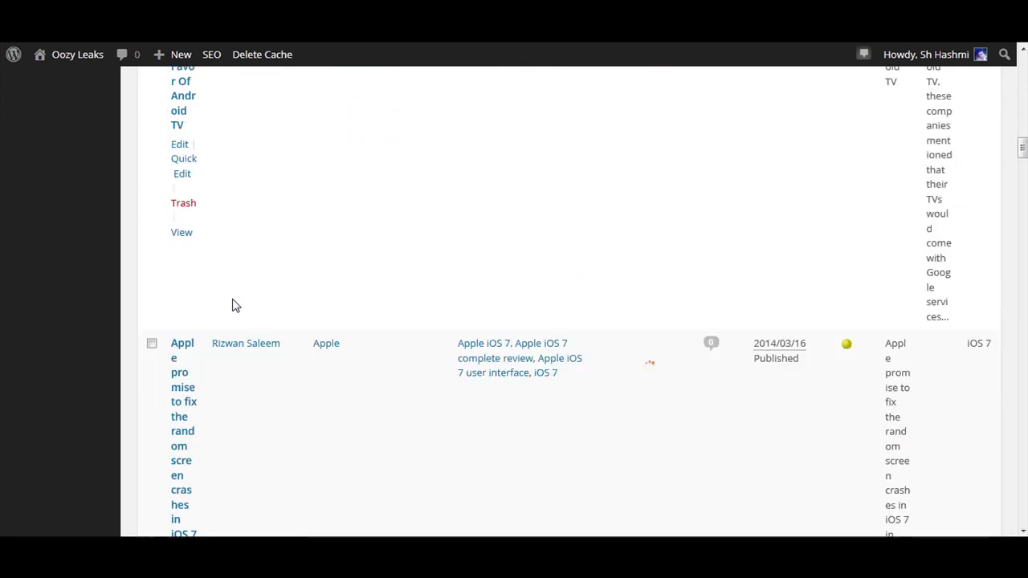
scroll(229, 303, down, 2)
click(152, 155)
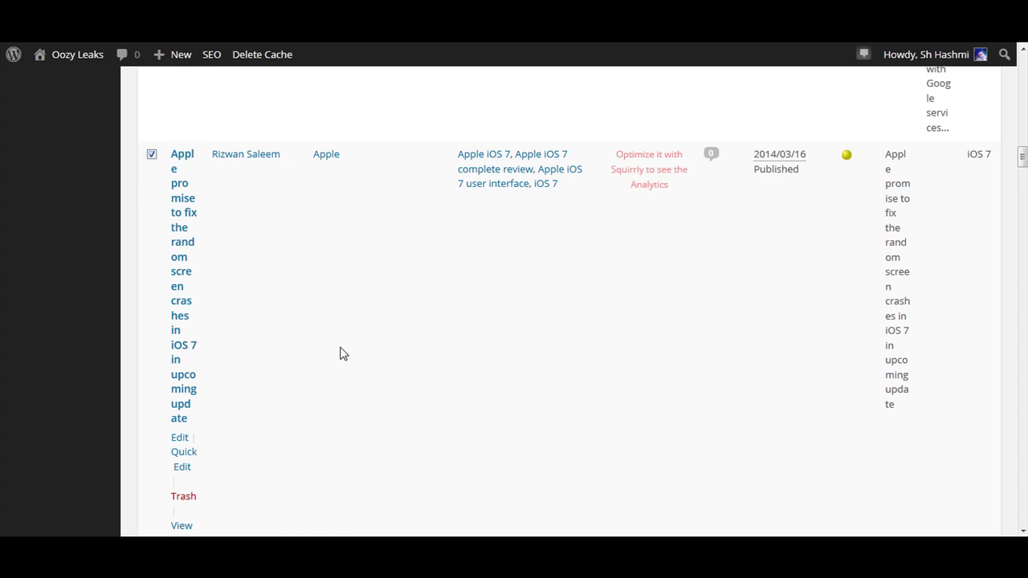
scroll(322, 383, down, 4)
scroll(203, 386, down, 1)
scroll(203, 378, down, 4)
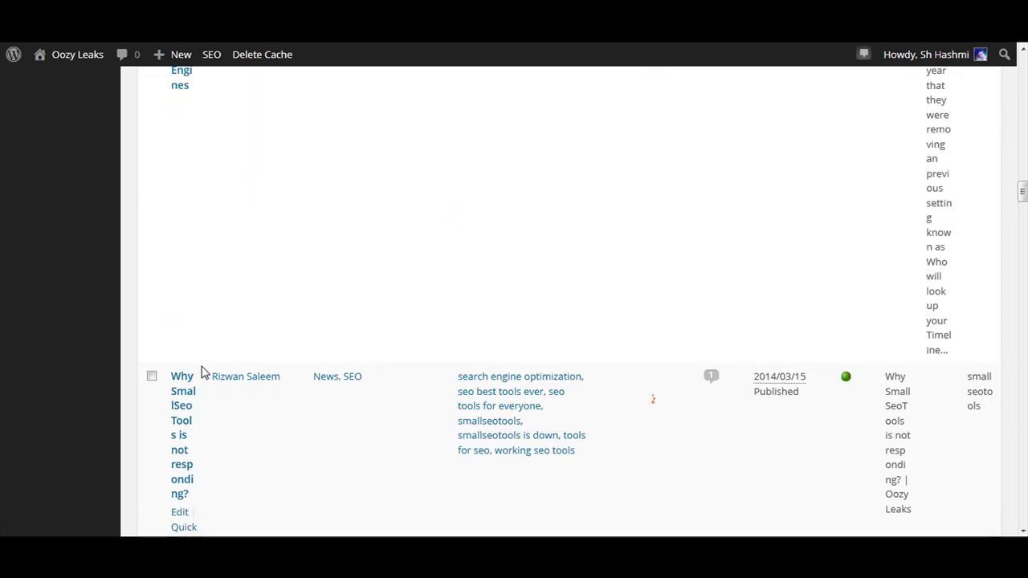
click(152, 376)
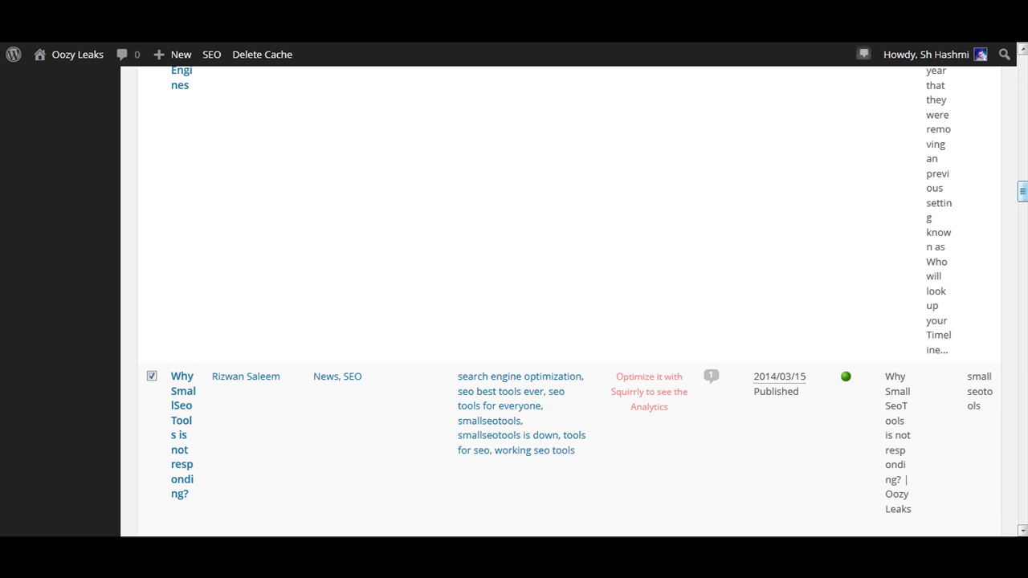
drag(1022, 190, 1022, 65)
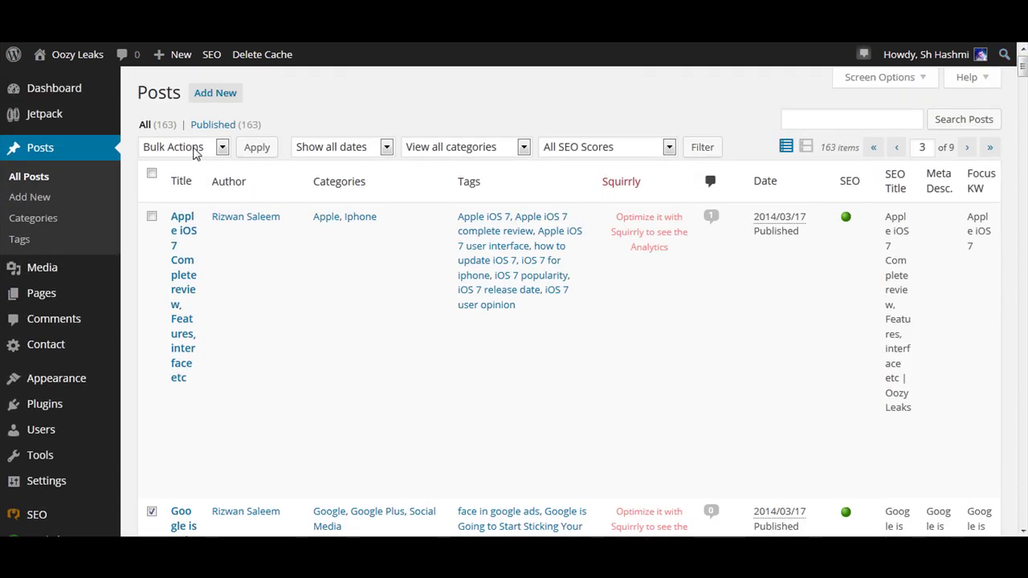
- Bulk edit the four ticked posts to the logged-in user as author and save
click(193, 149)
click(191, 178)
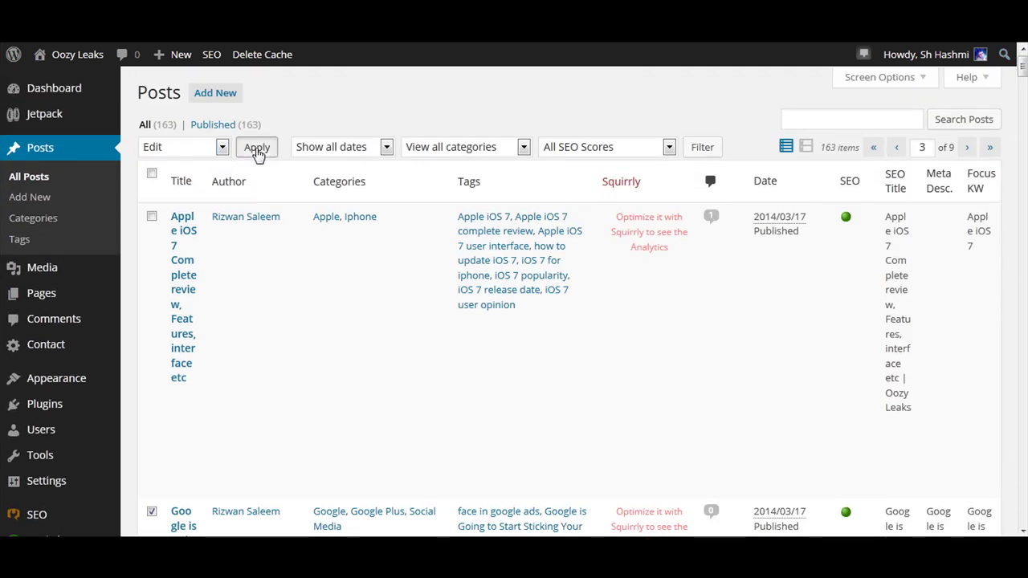
click(256, 150)
click(705, 279)
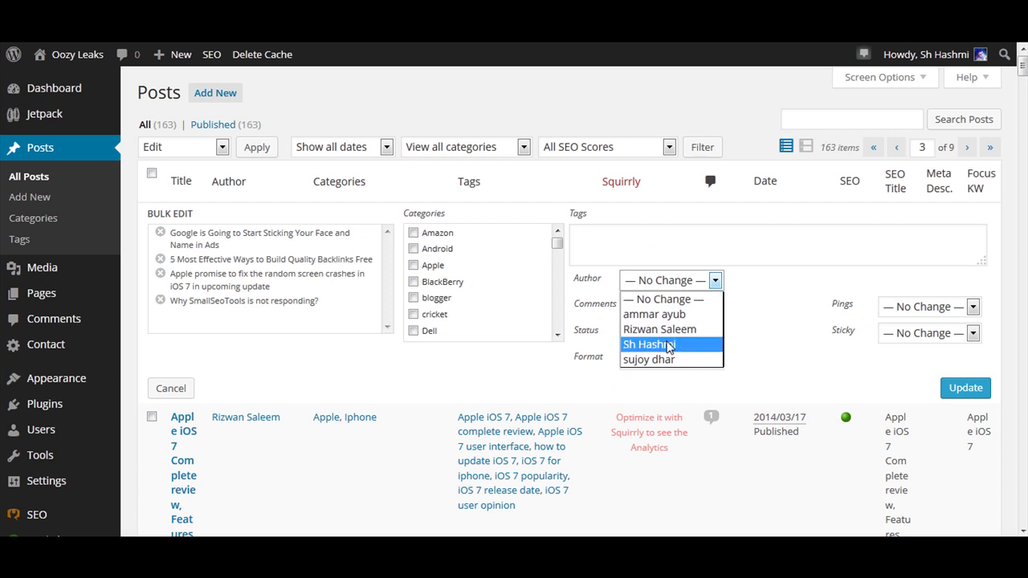
click(667, 346)
click(963, 388)
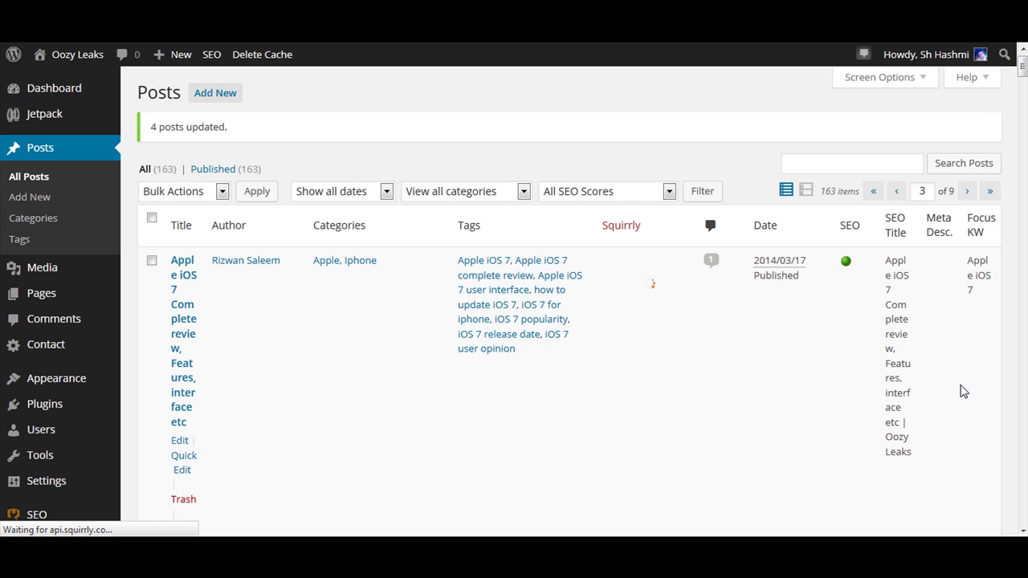
scroll(688, 385, down, 5)
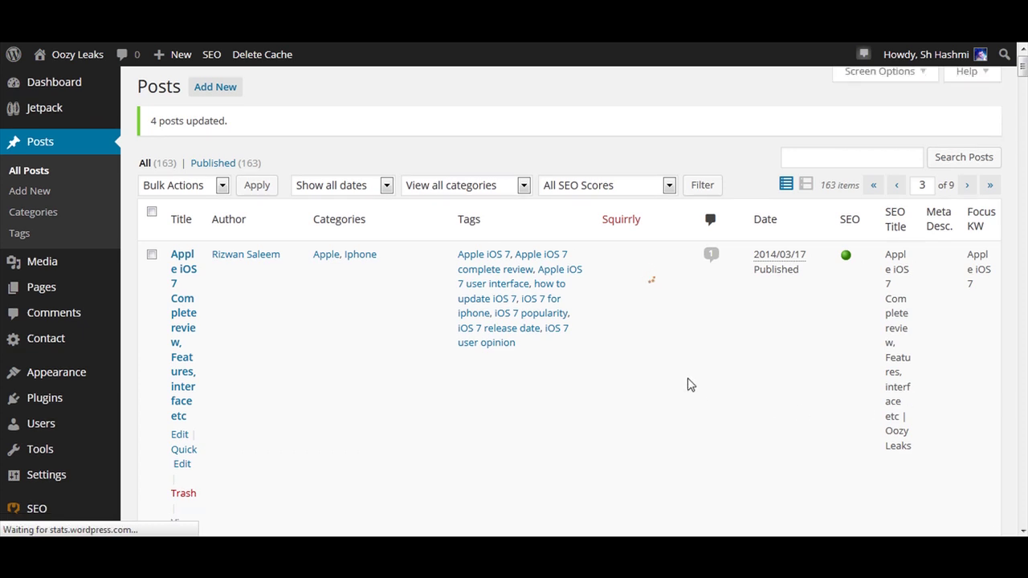
click(220, 214)
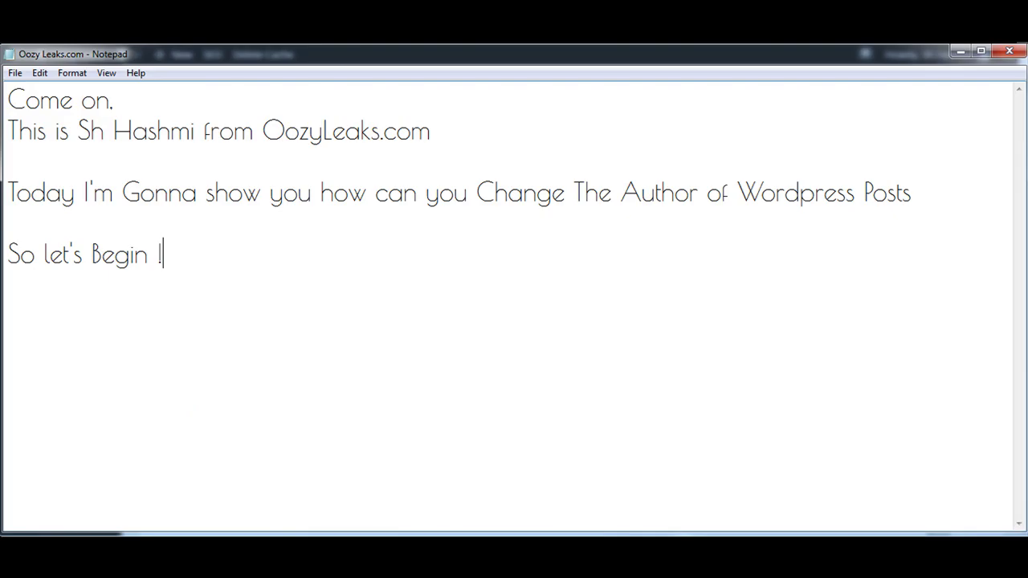
- Add the closing lines 'Thanks for watching my video' and 'Gud Bye' below the note
key(Return)
key(Caps_Lock)
text(Thanks )
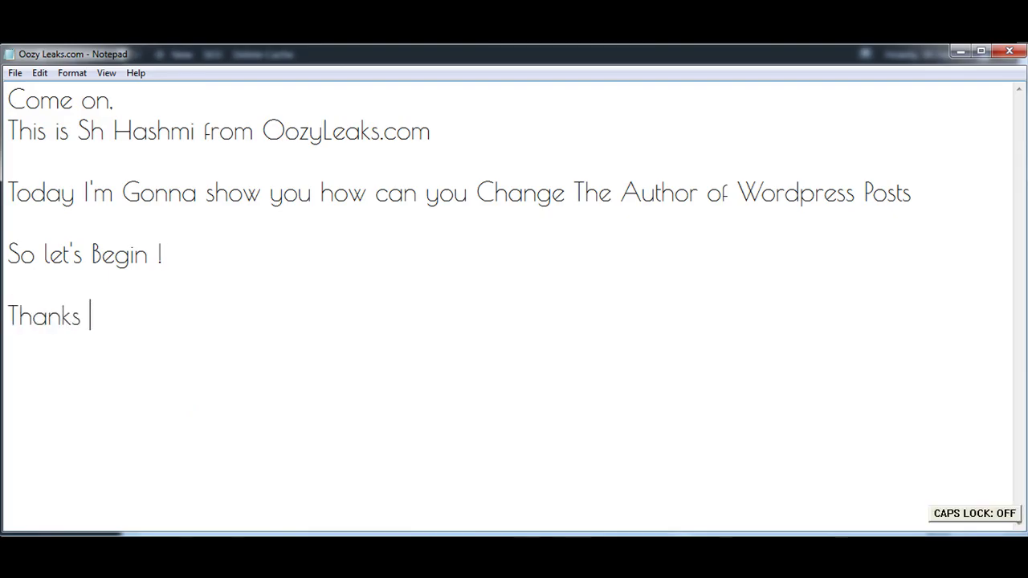
text(for watch)
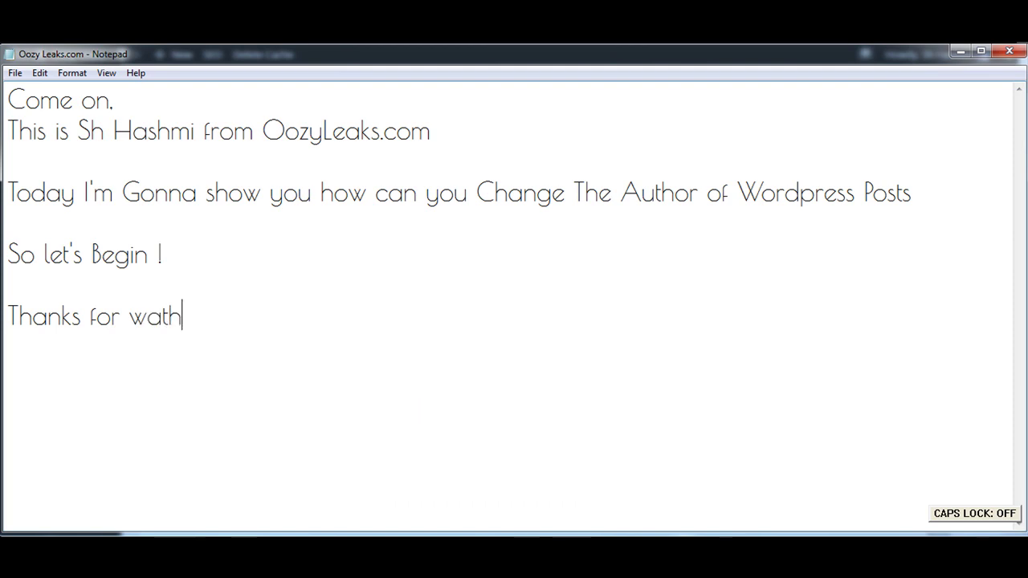
key(BackSpace)
text(ching my vid)
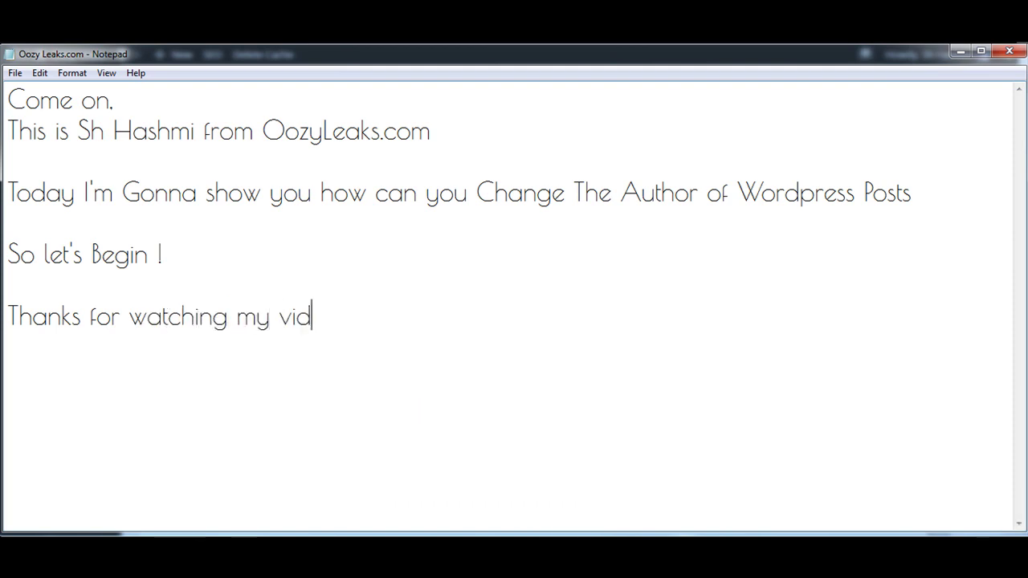
text(eo  Gud )
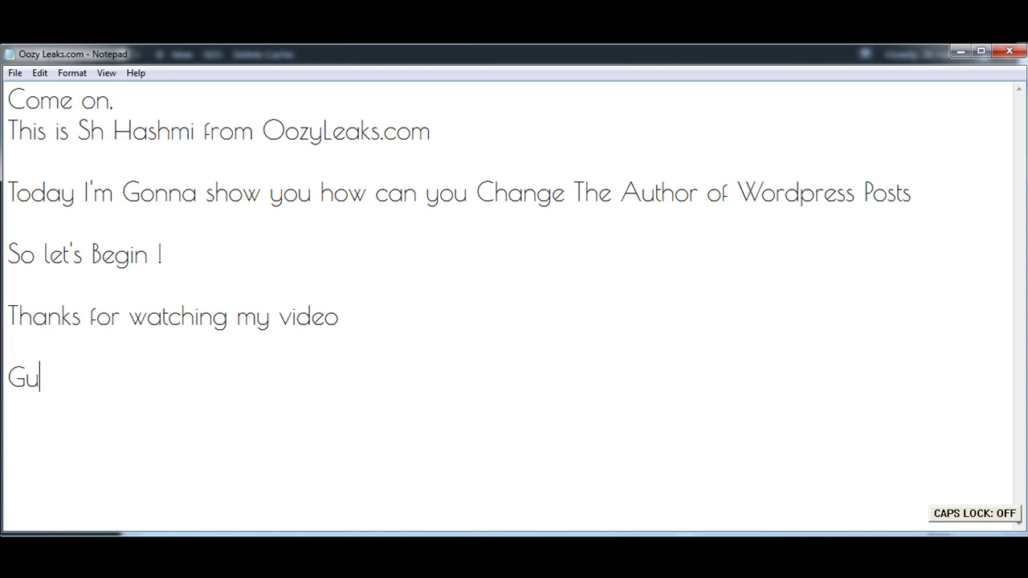
text(Bye :))
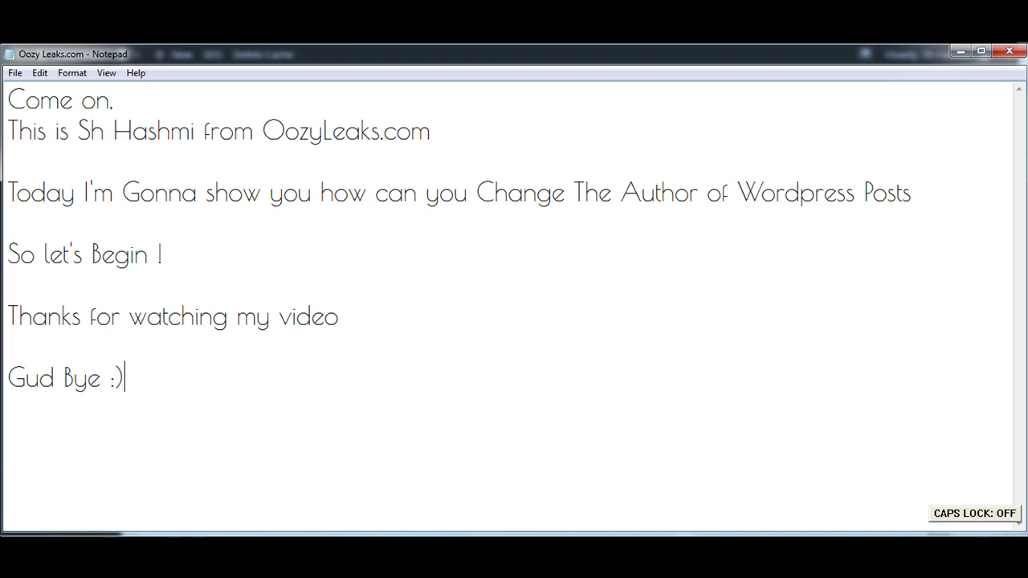